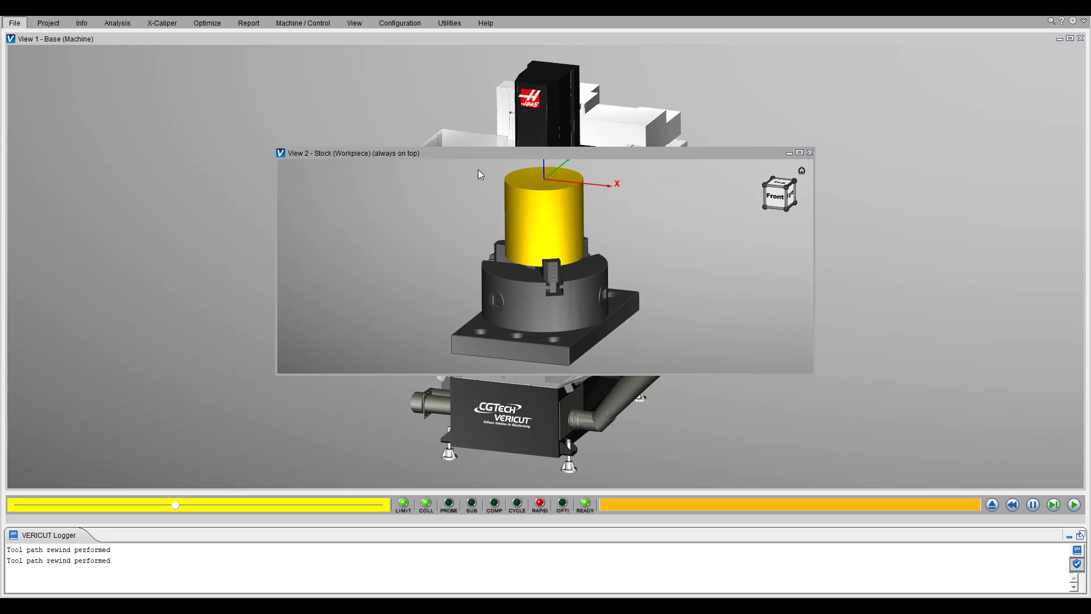
Step: Move and narrow the workpiece view so it clears the Haas Mini Mill, and run the simulation
left_click_drag(486, 155, 219, 267)
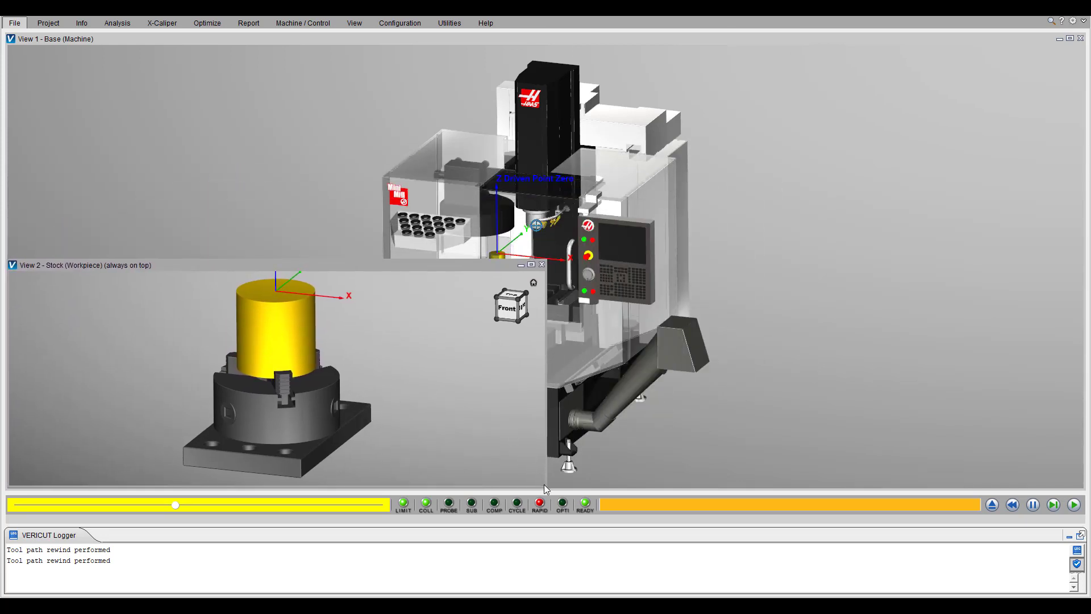
left_click_drag(544, 484, 354, 486)
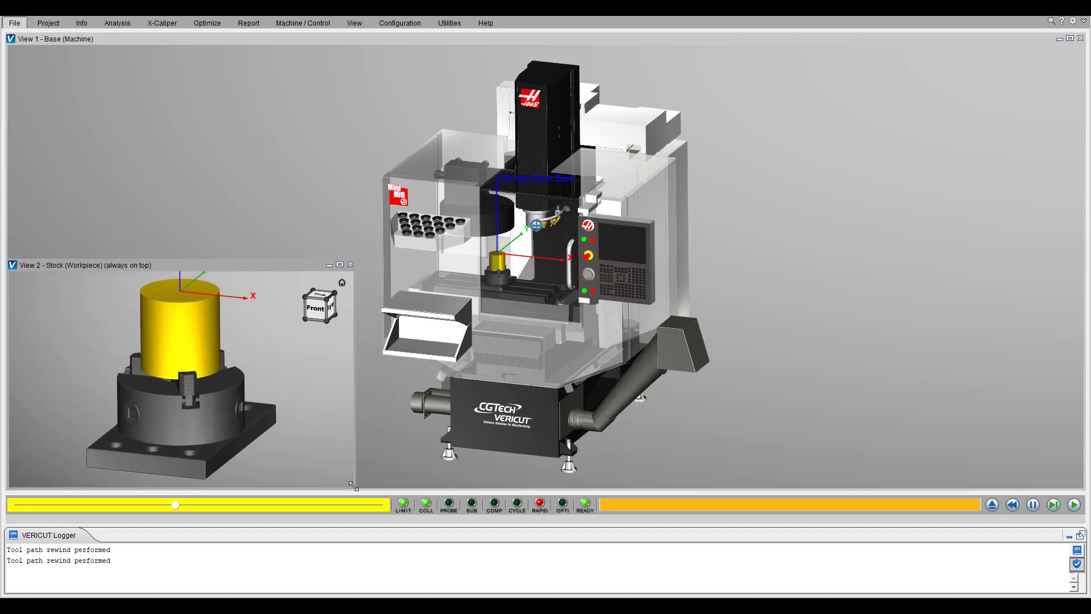
scroll(347, 230, "up", 3)
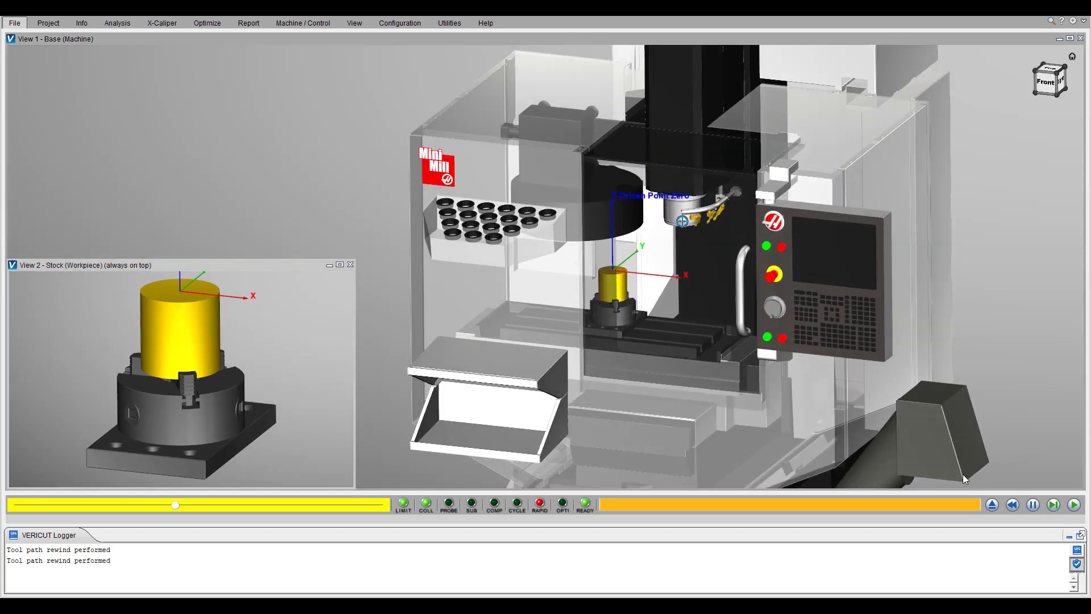
left_click(1073, 504)
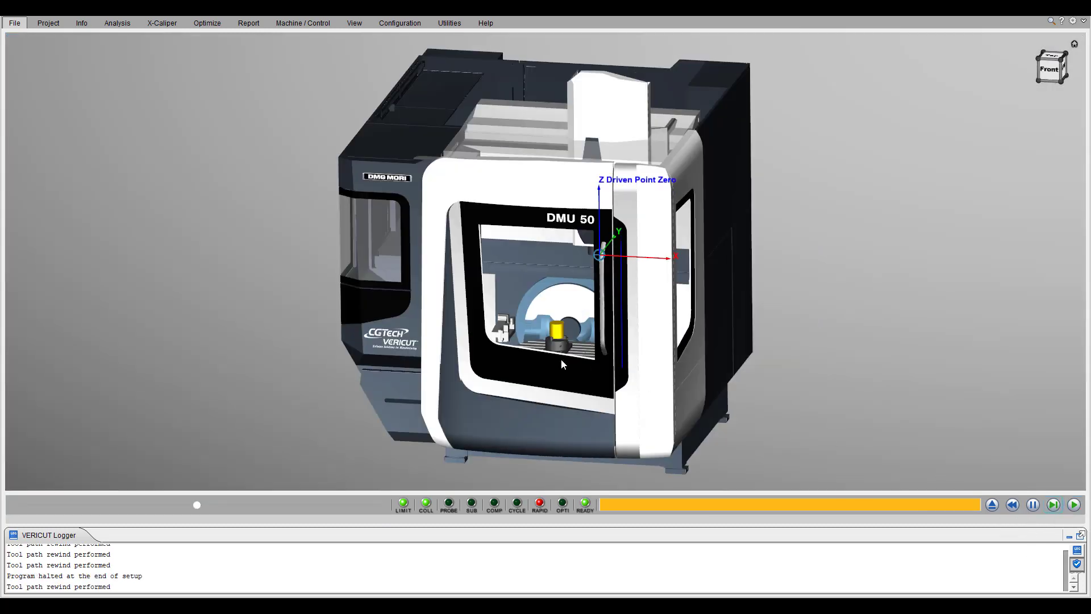
Step: Add a workpiece view to the DMU 50 setup, and move and narrow it so it clears the machine door
scroll(301, 318, "up", 2)
right_click(220, 216)
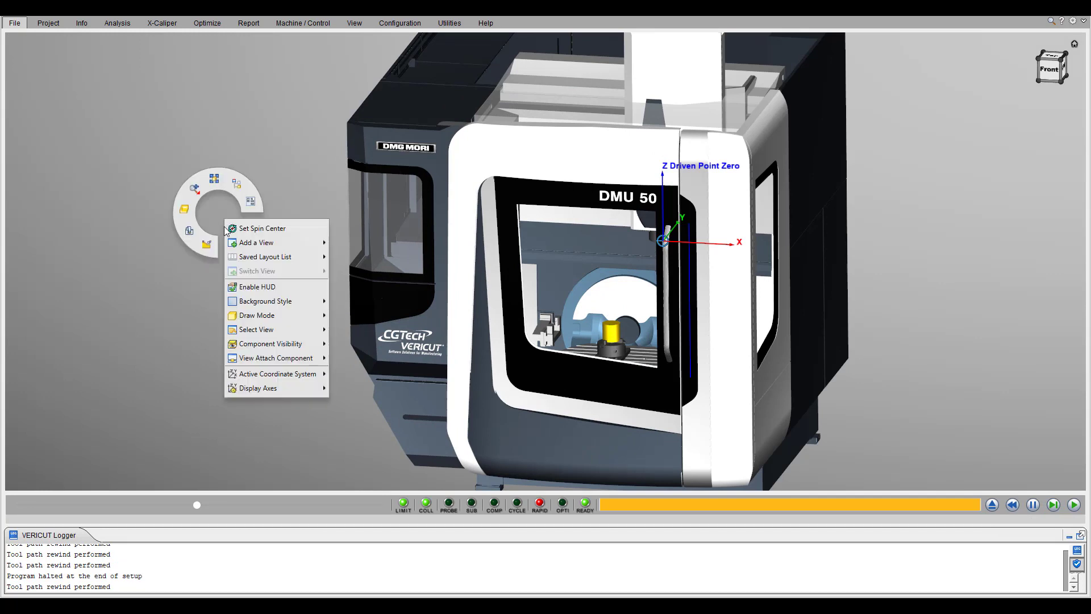
mouse_move(230, 249)
left_click(336, 246)
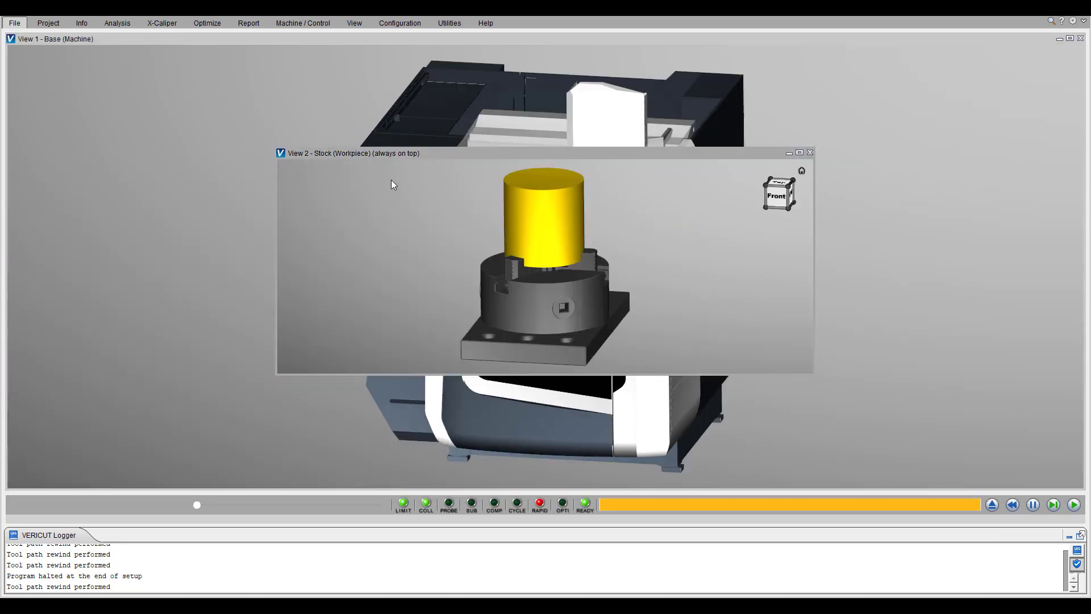
left_click_drag(450, 151, 182, 264)
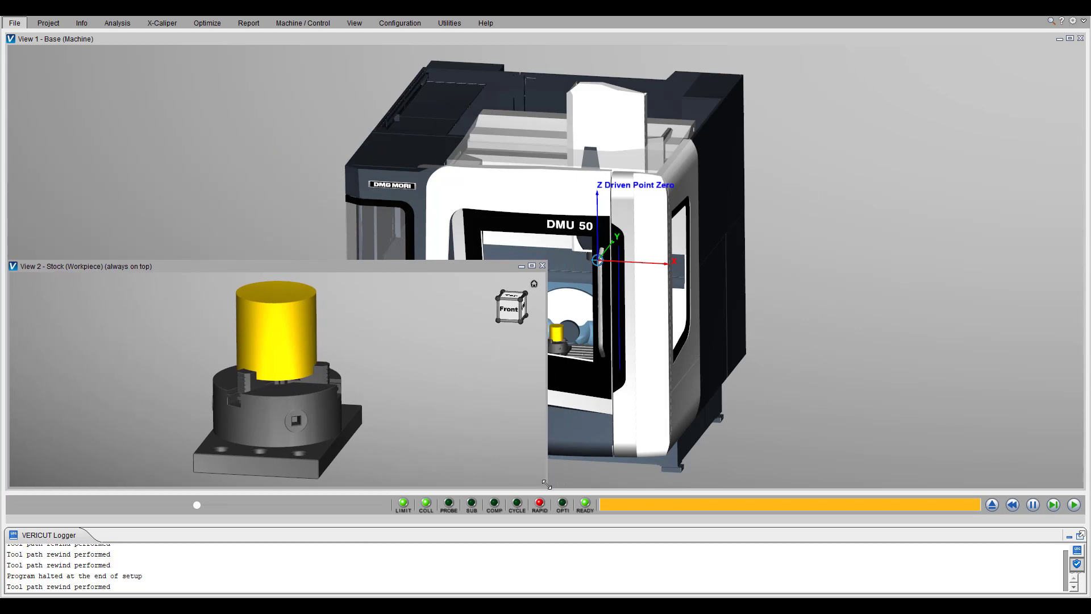
left_click_drag(546, 484, 354, 484)
scroll(359, 280, "up", 2)
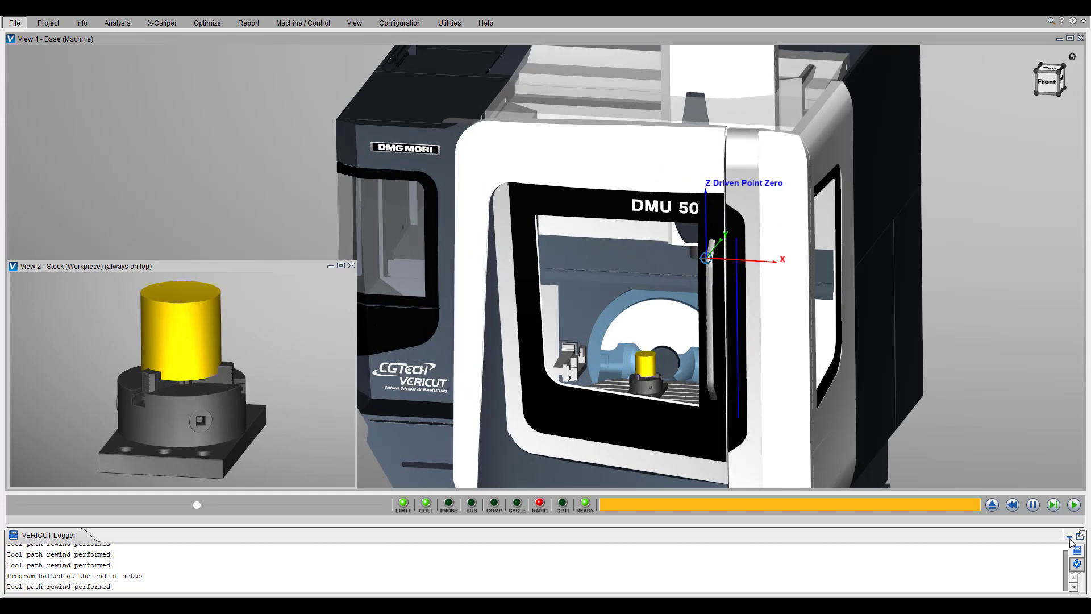
Step: Run the DMU 50 simulation and increase its animation speed
left_click(1076, 505)
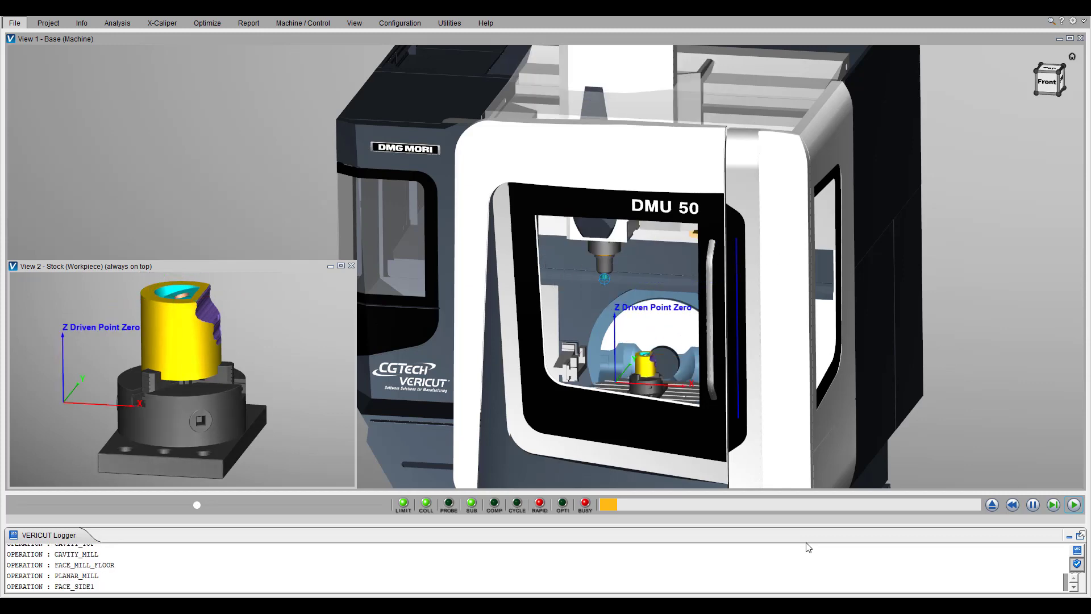
left_click_drag(197, 505, 258, 505)
scroll(568, 363, "up", 4)
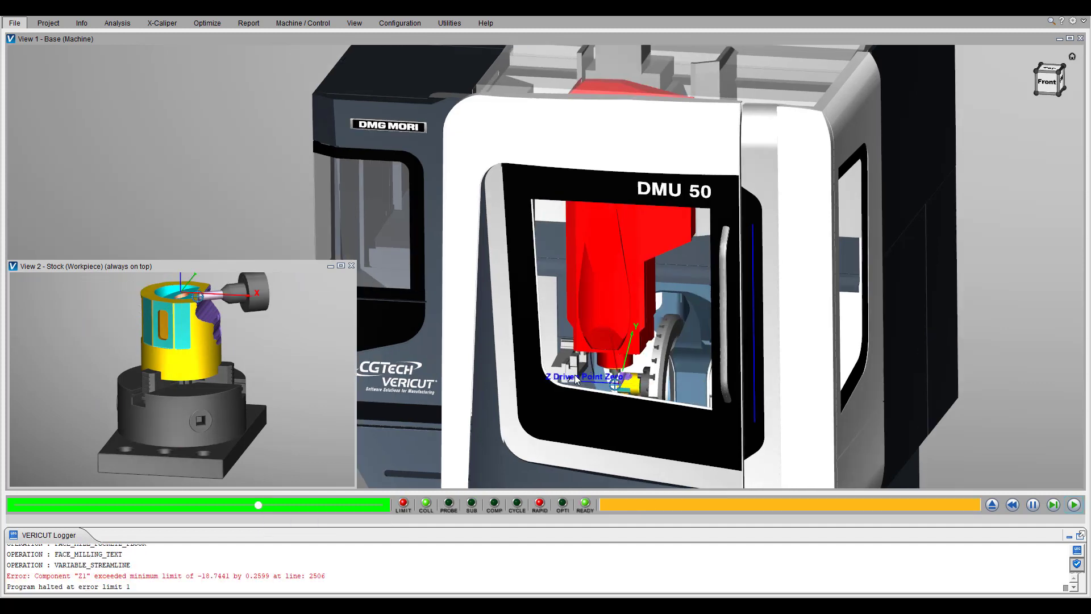
Step: Select the Z1 minimum limit error in the log and examine the highlighted spindle head and tool at the workpiece
left_click(211, 577)
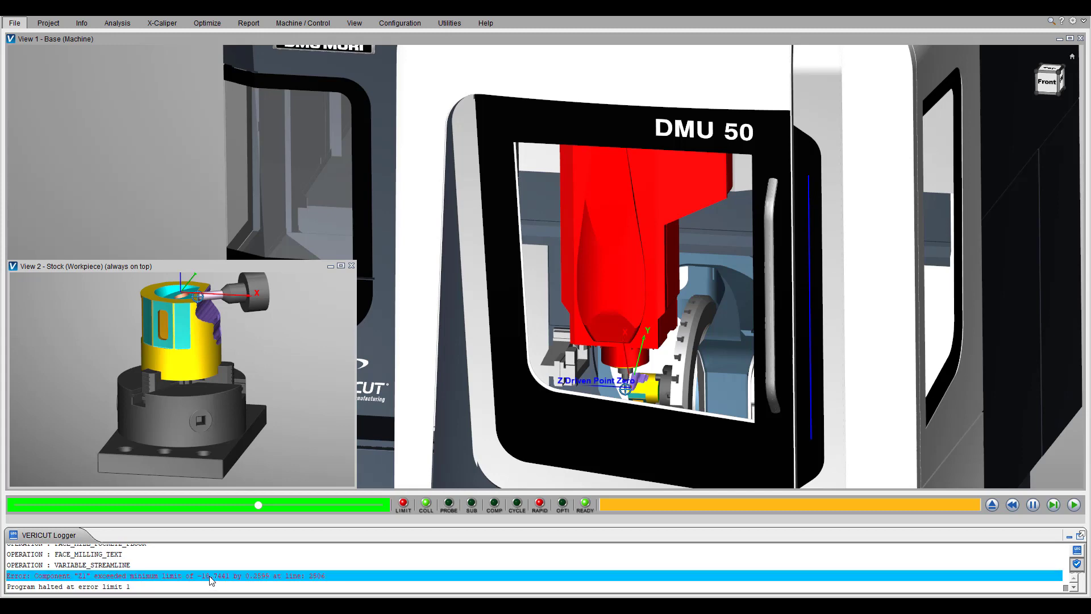
scroll(618, 376, "up", 5)
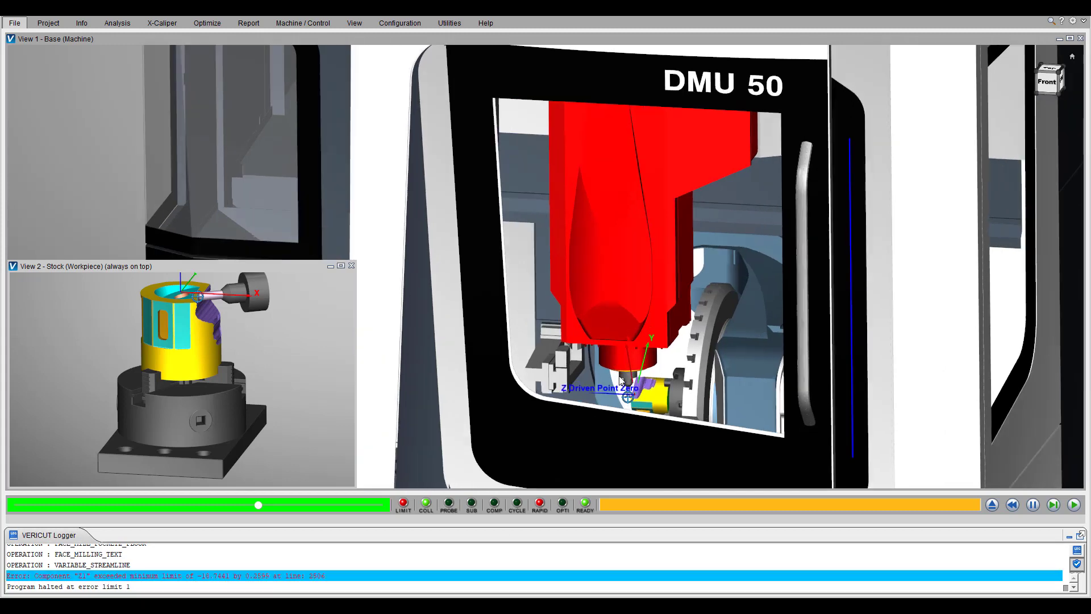
scroll(686, 357, "down", 3)
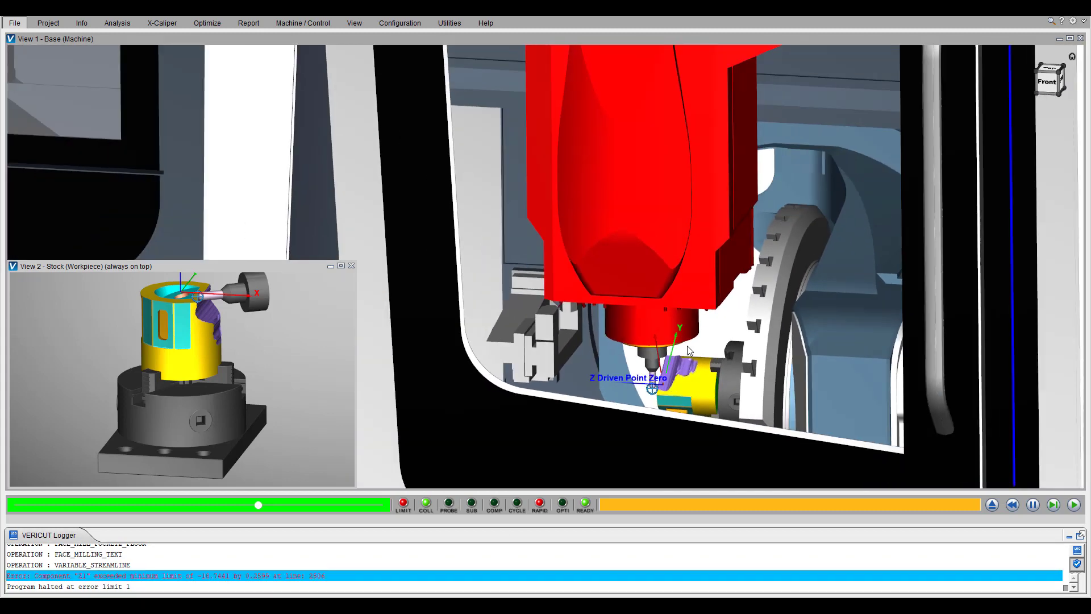
scroll(659, 377, "up", 5)
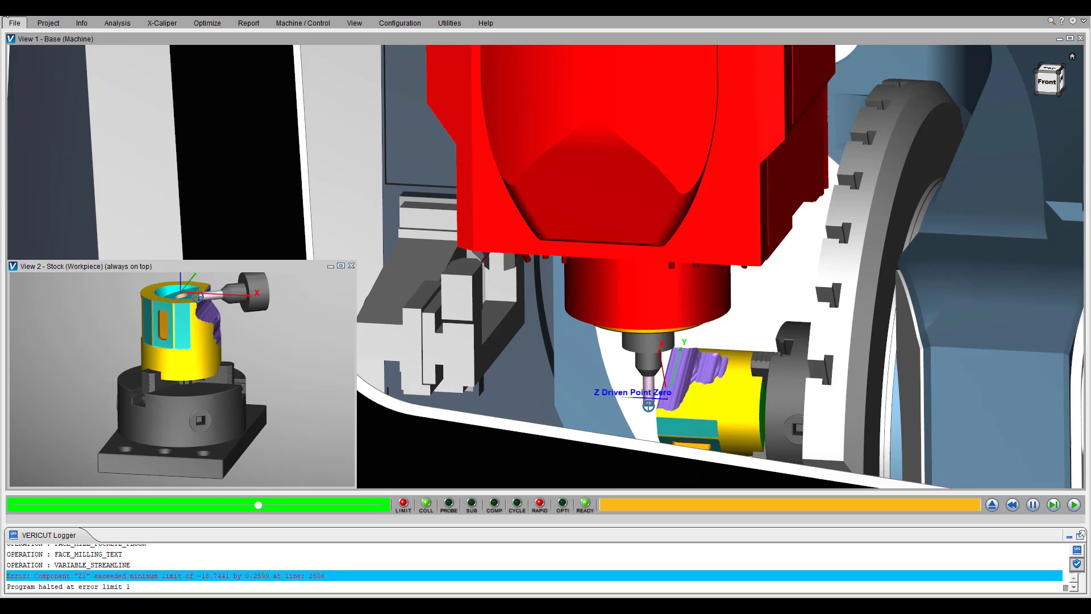
Step: Open the template project in the DMG_DMU50_GEN3_Template folder under __VERICUT__TEMPLATES
left_click(526, 325)
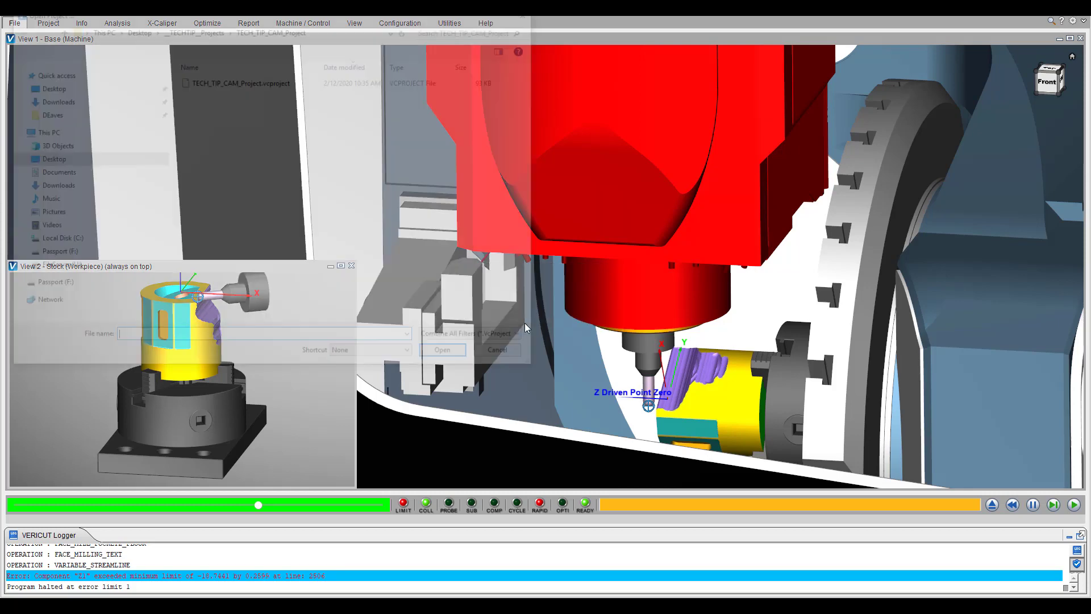
left_click(135, 27)
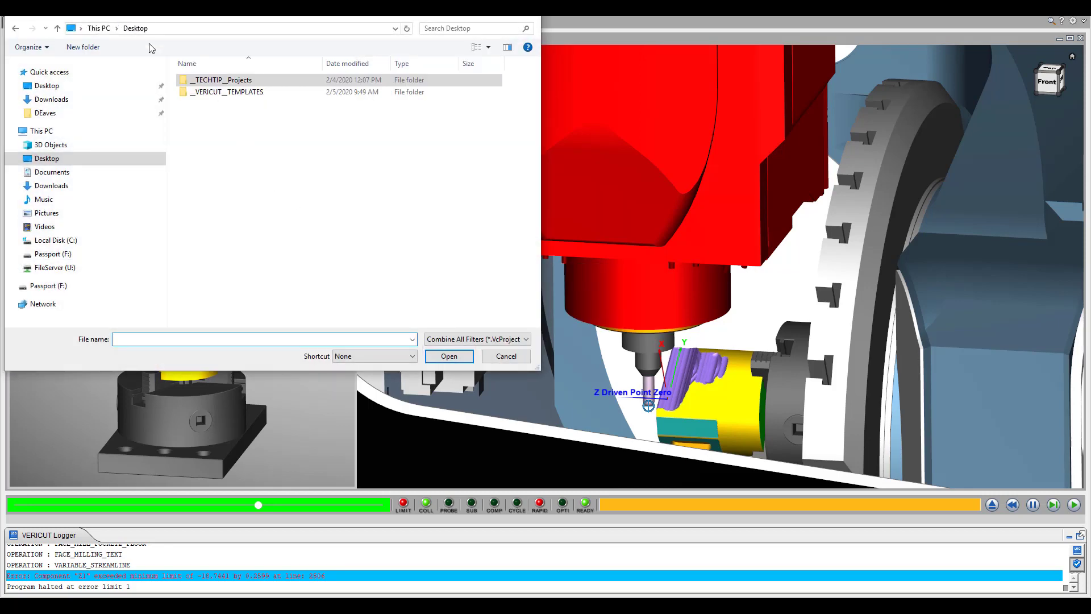
double_click(218, 92)
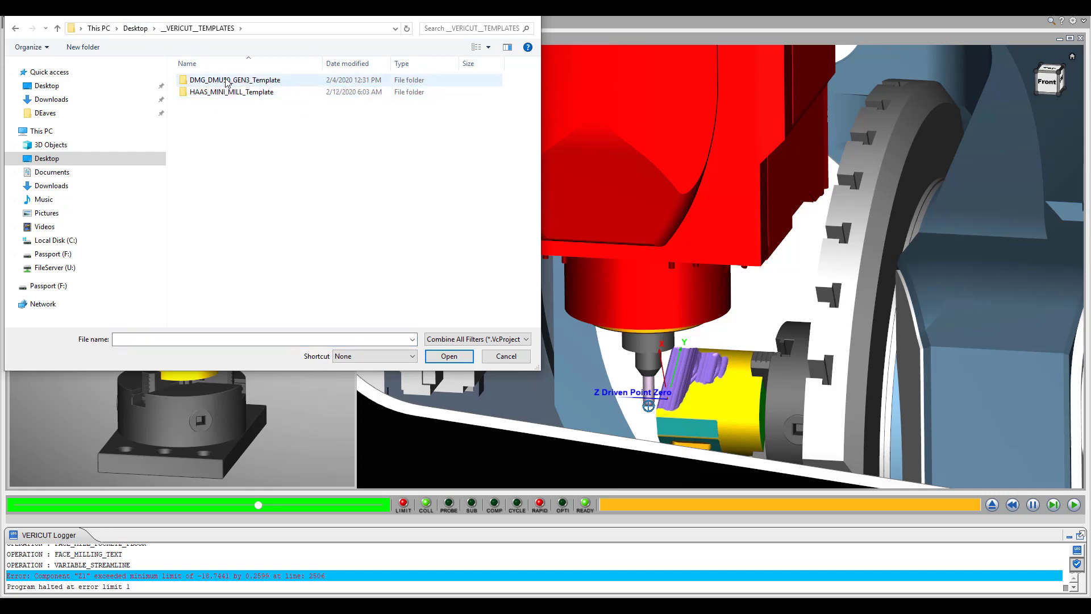
double_click(227, 80)
double_click(228, 80)
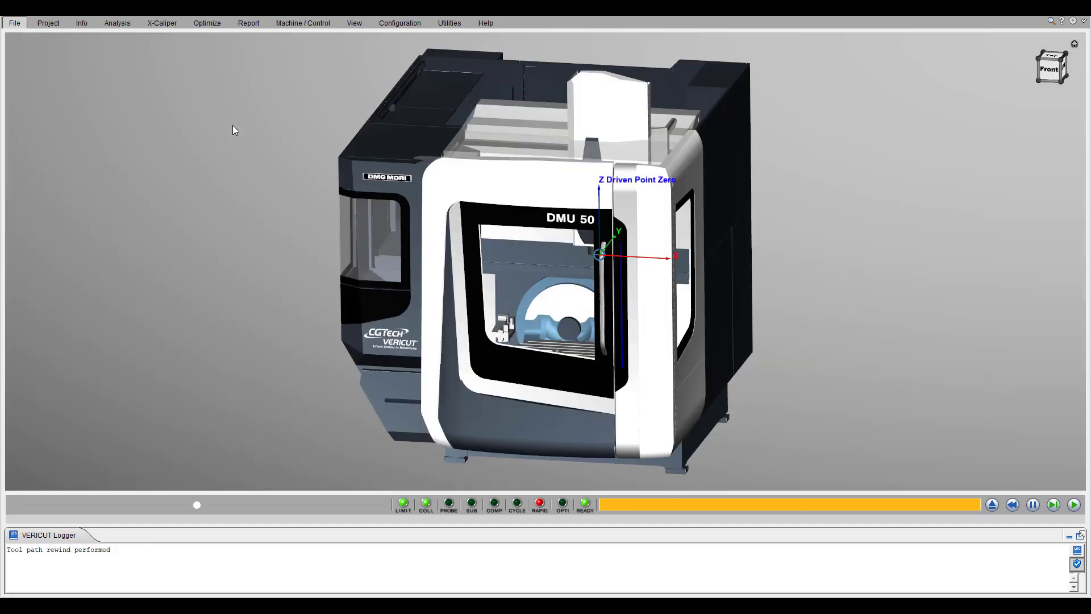
Step: Add a compact workpiece view beside the machine in the DMU 50 template project and save all its files
right_click(300, 183)
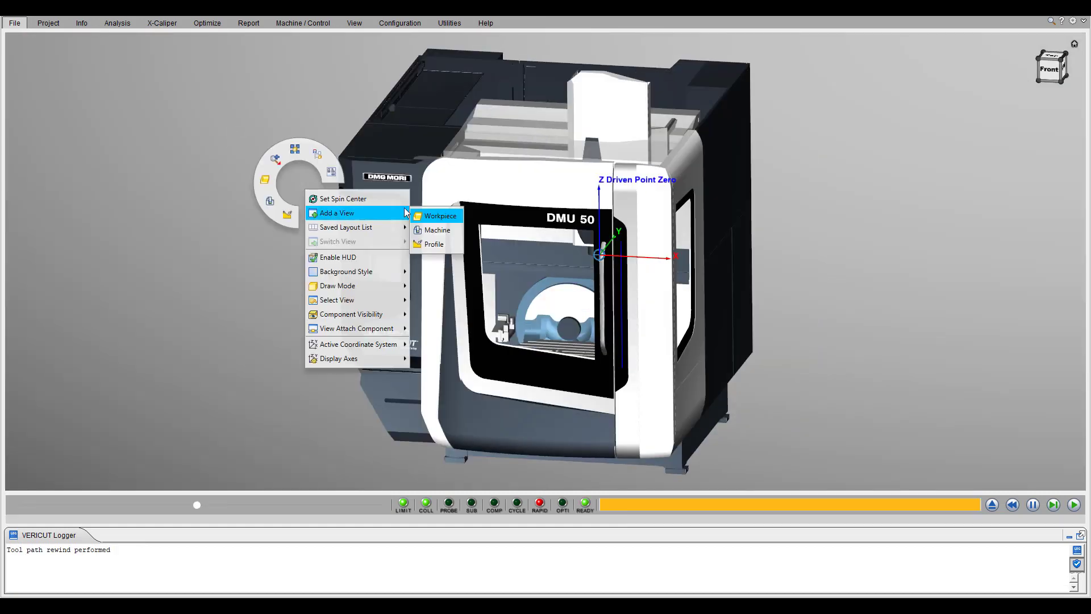
left_click(433, 216)
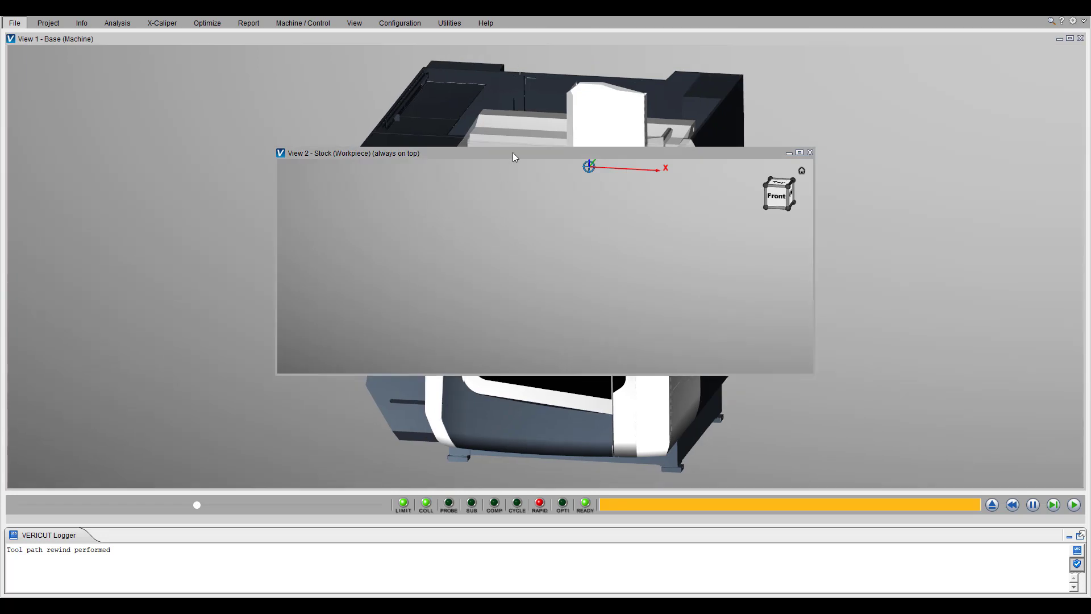
left_click_drag(512, 152, 245, 265)
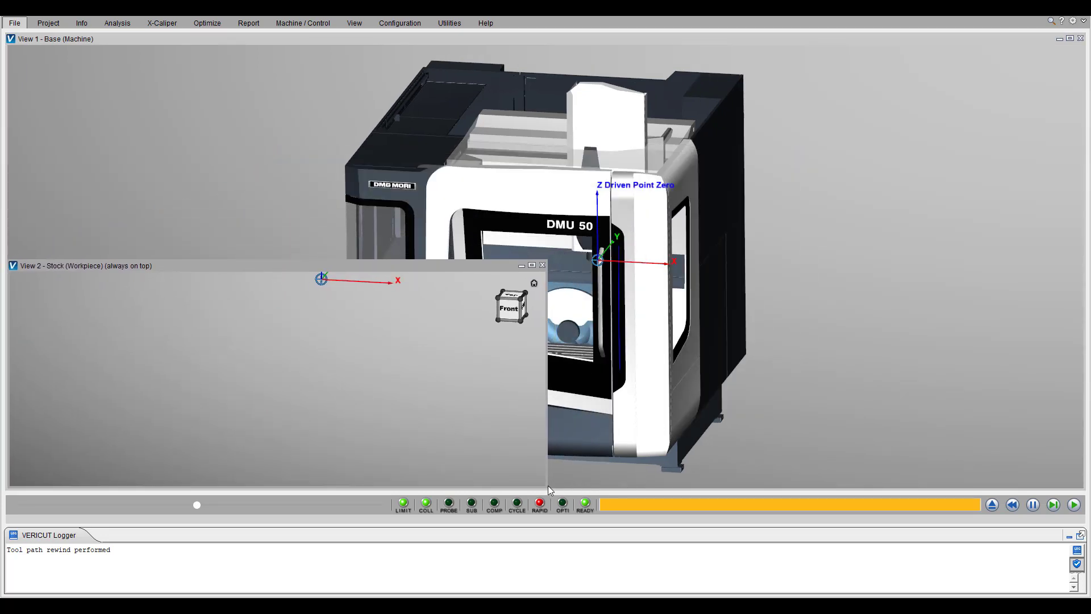
left_click_drag(546, 486, 344, 487)
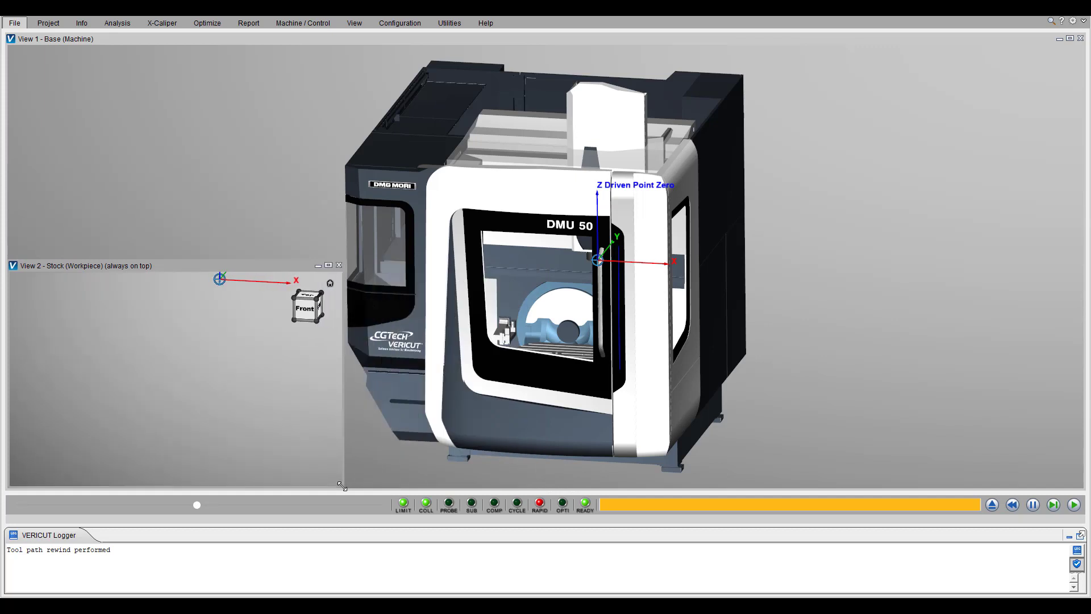
scroll(310, 176, "up", 3)
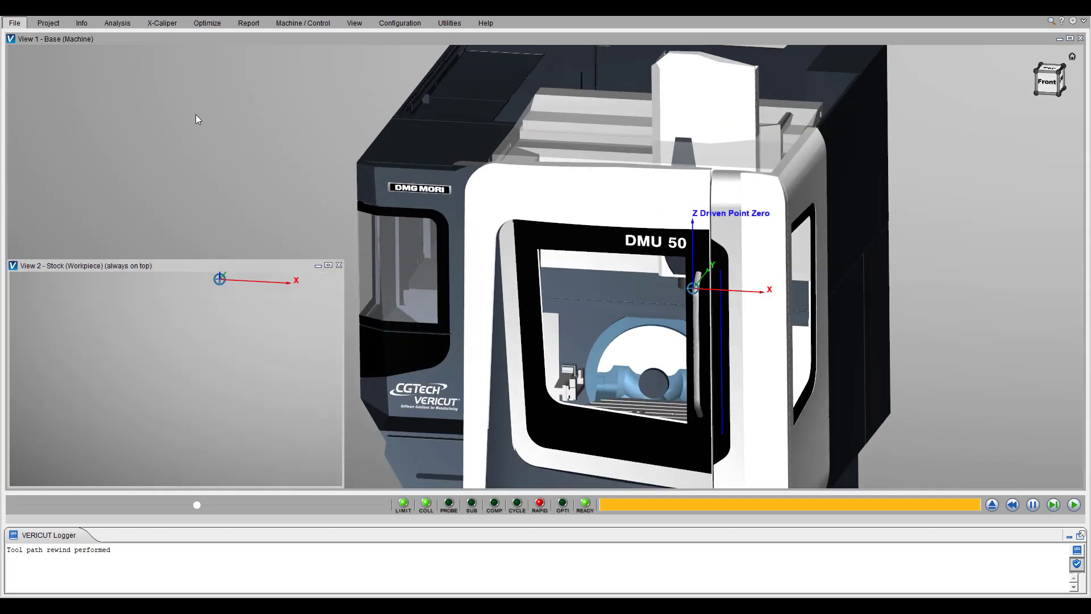
left_click(34, 17)
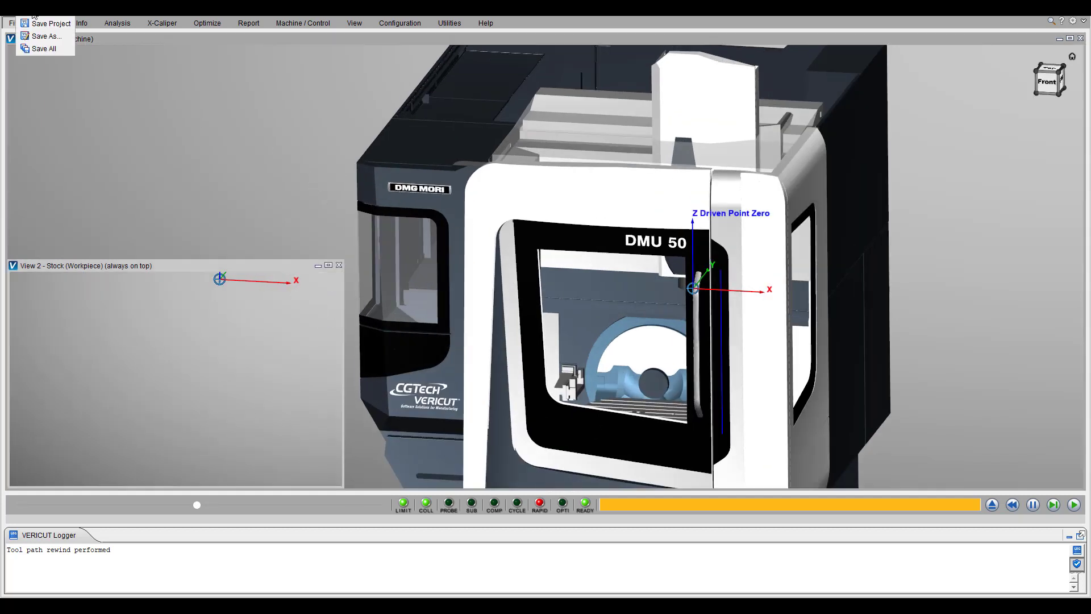
left_click(36, 49)
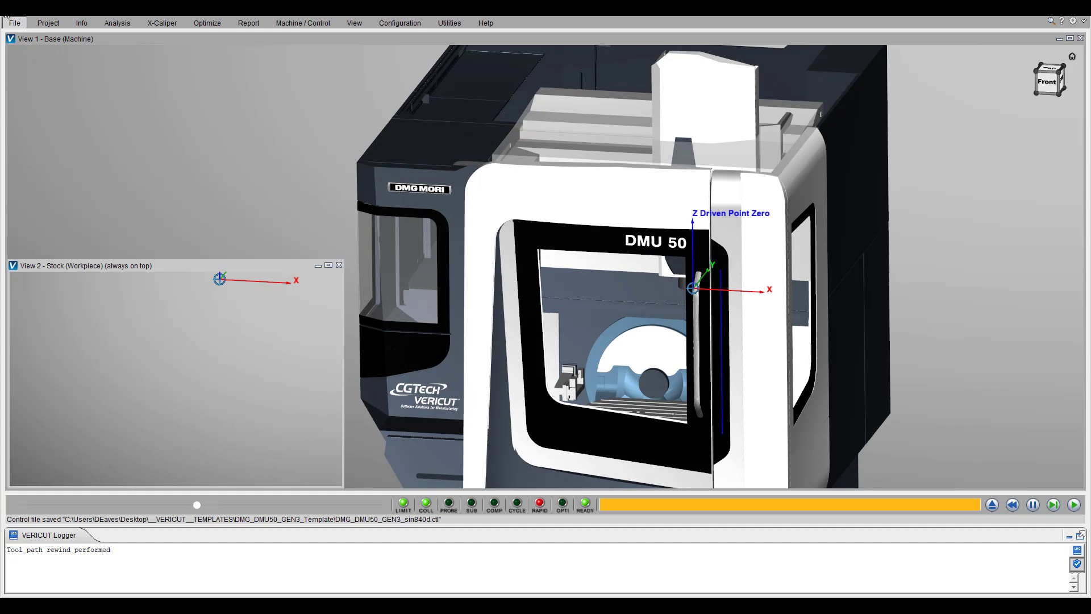
Step: Open the template project in the HAAS_MINI_MILL_Template folder
key("ctrl+o")
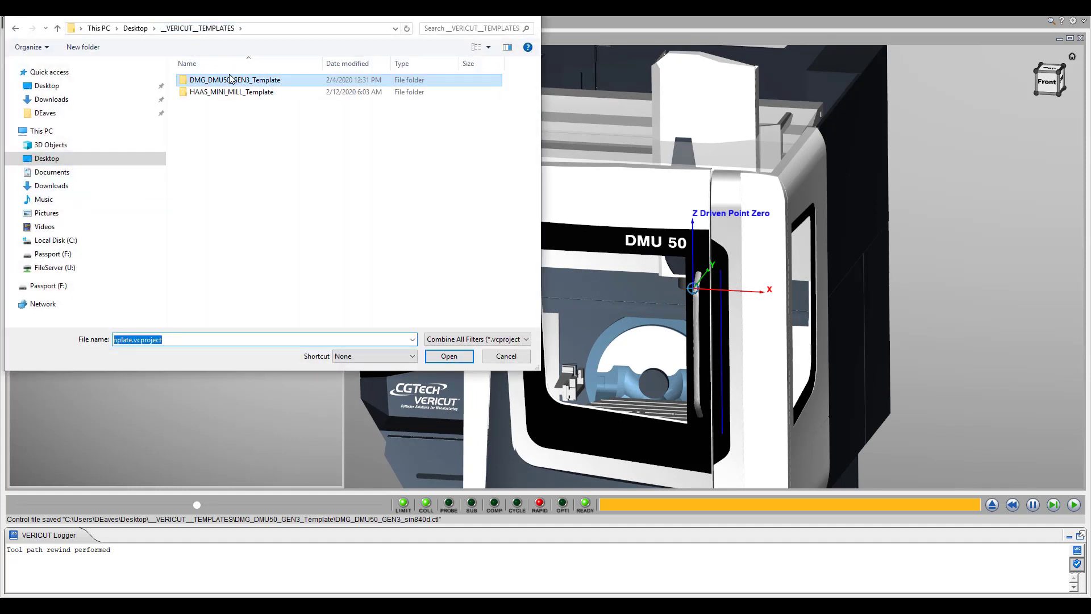
double_click(227, 91)
double_click(227, 80)
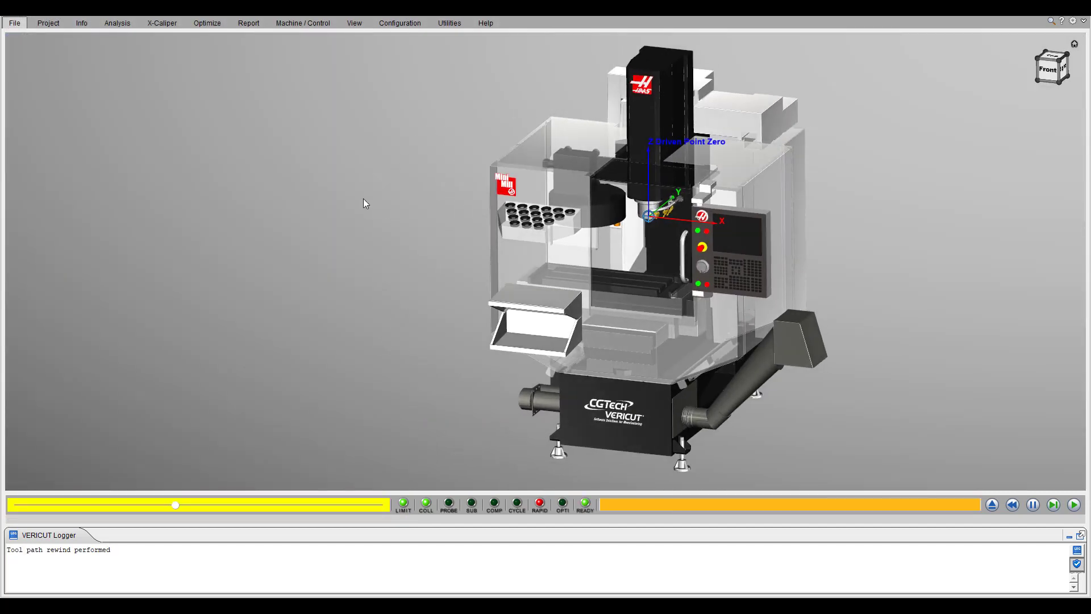
Step: Add a compact workpiece view beside the machine in the Haas Mini Mill template project and save all its files
right_click(355, 196)
mouse_move(421, 241)
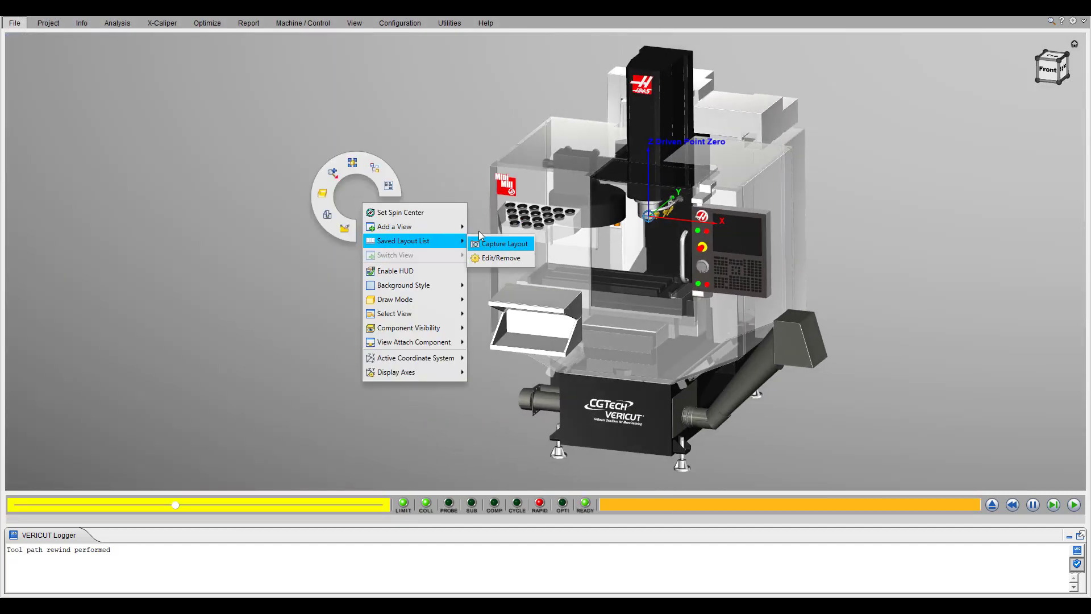
left_click(486, 226)
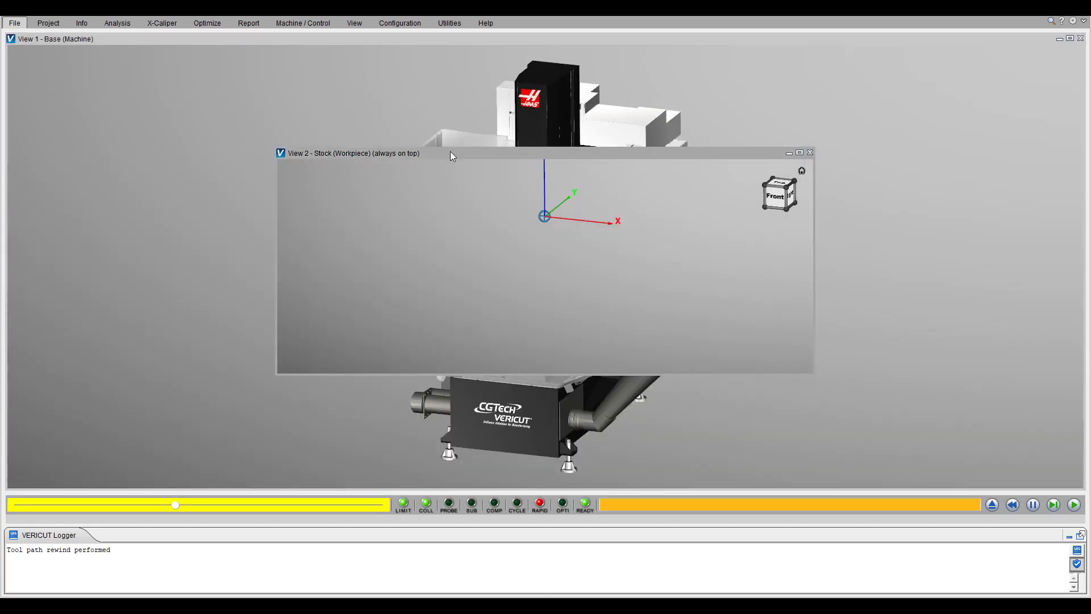
left_click_drag(450, 152, 182, 264)
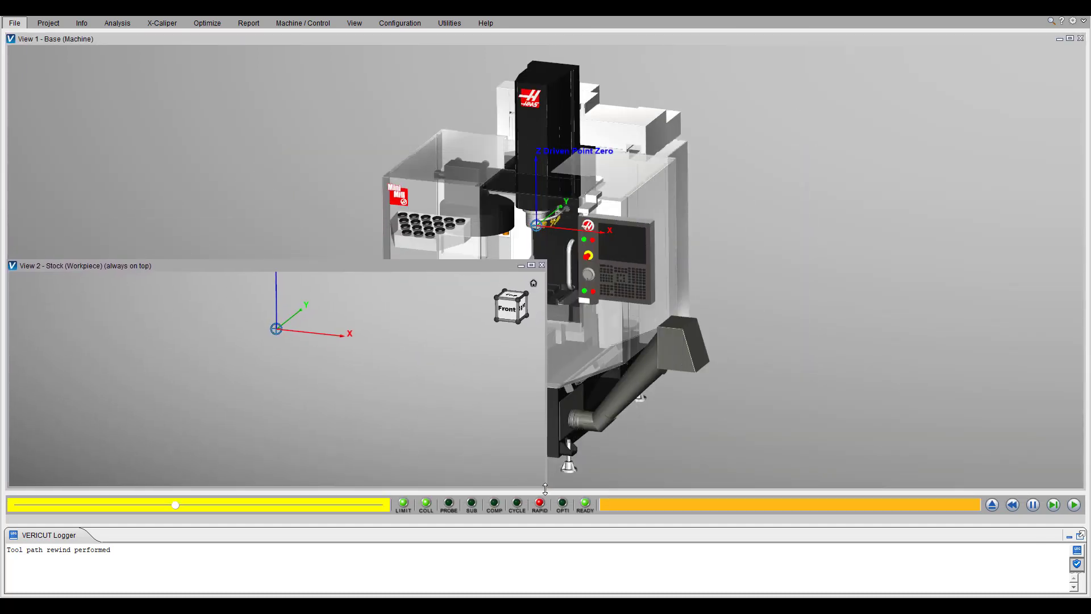
left_click_drag(546, 487, 344, 487)
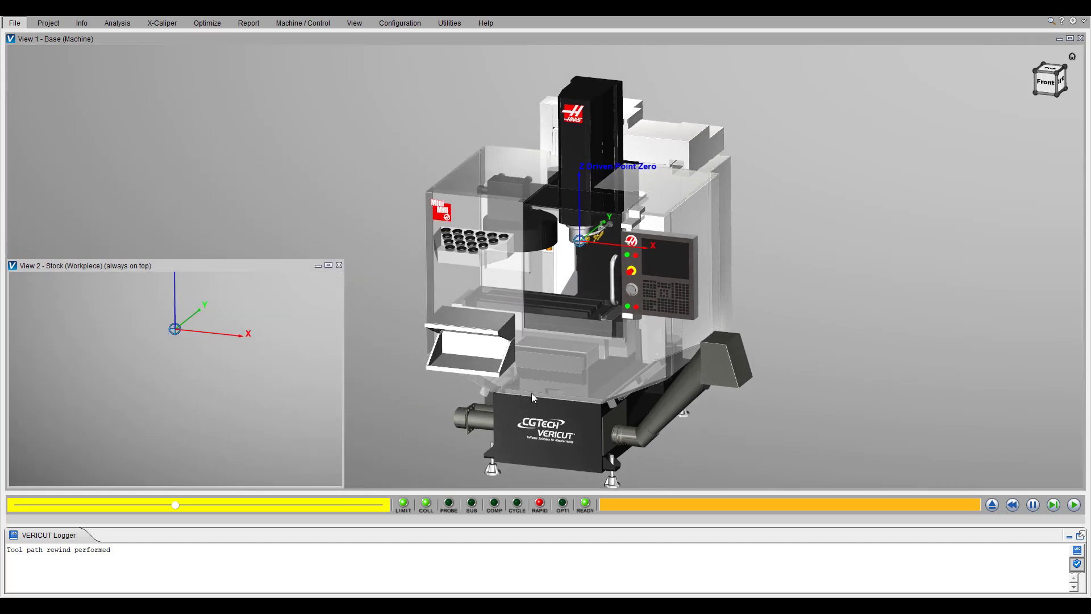
scroll(475, 298, "up", 5)
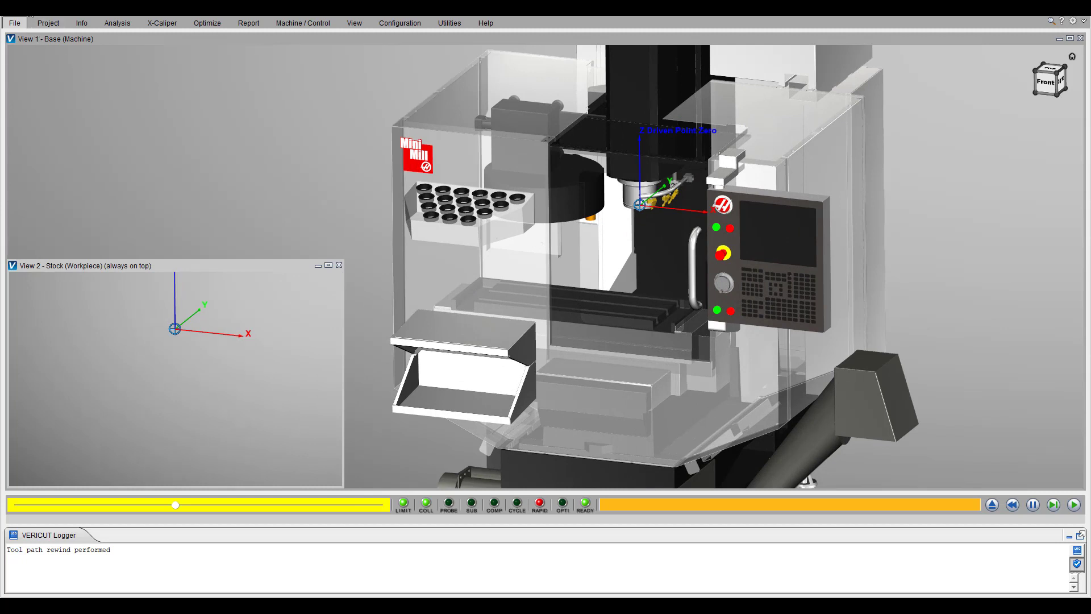
left_click(31, 15)
left_click(36, 51)
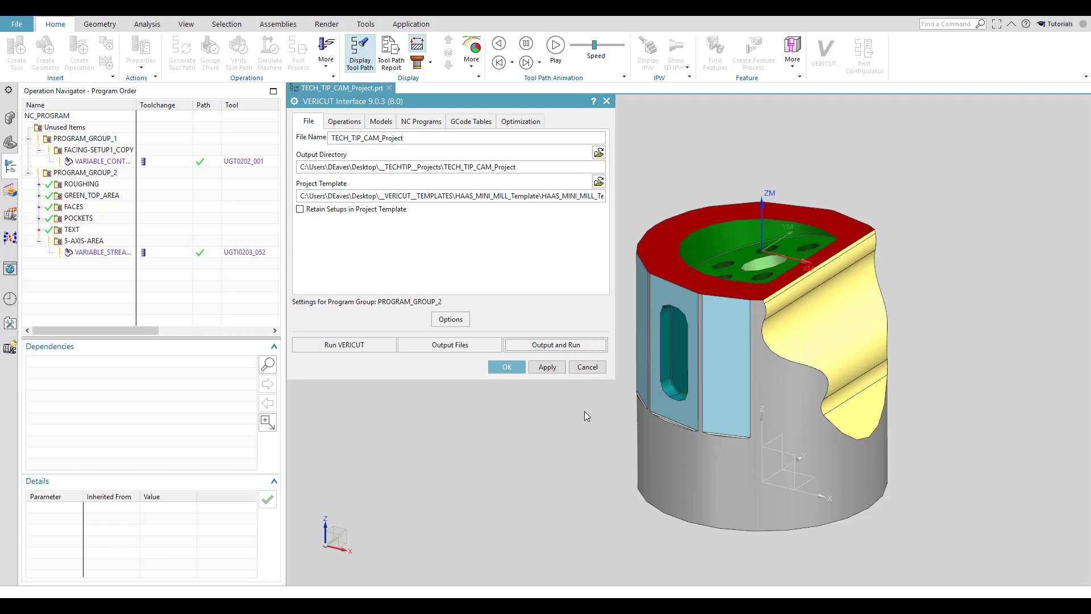
Step: Close the VERICUT interface and set the second holder step's length to 2.0 on the ball mill used by VARIABLE_STREAMLINE
left_click(507, 367)
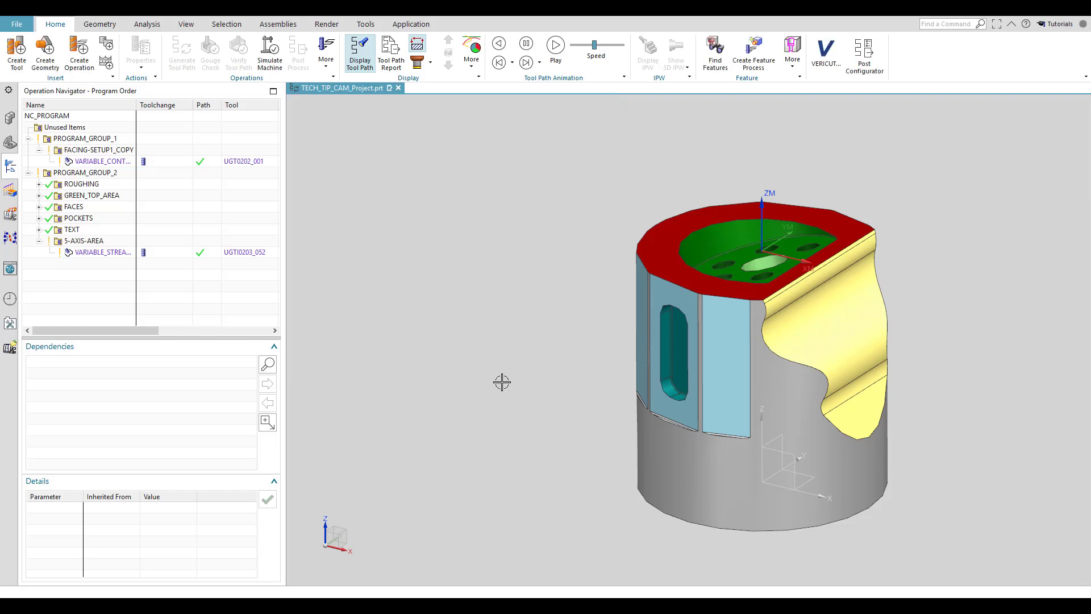
double_click(99, 254)
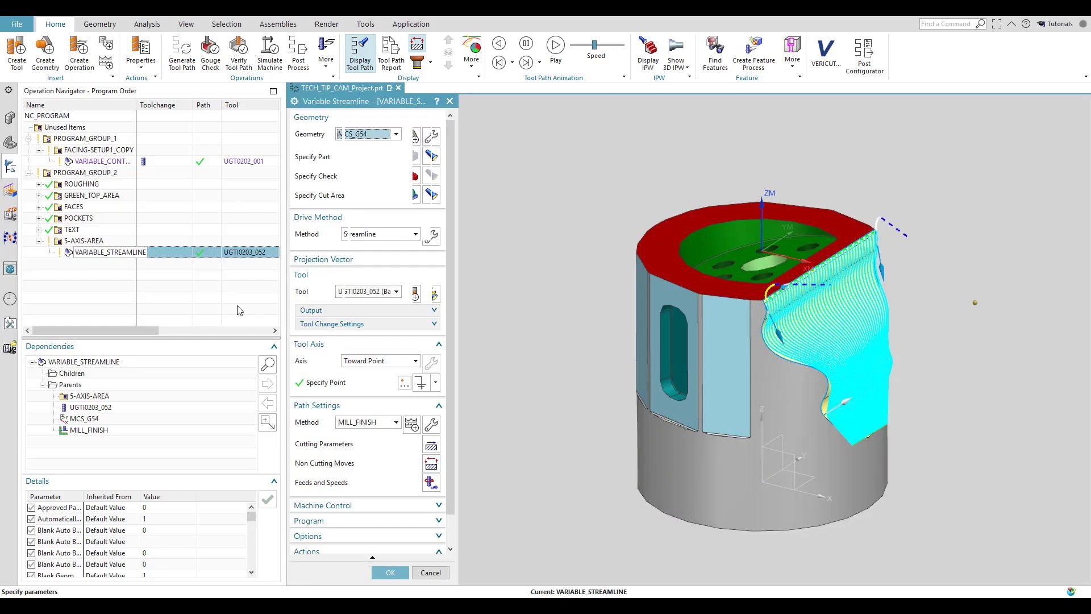
left_click(441, 293)
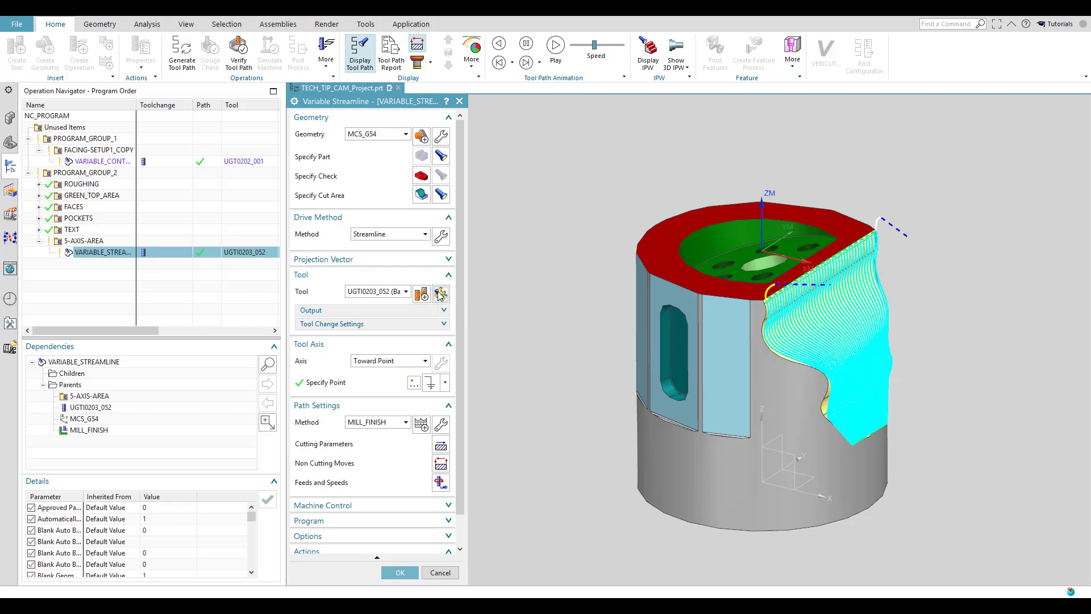
scroll(599, 324, "up", 5)
scroll(599, 275, "down", 6)
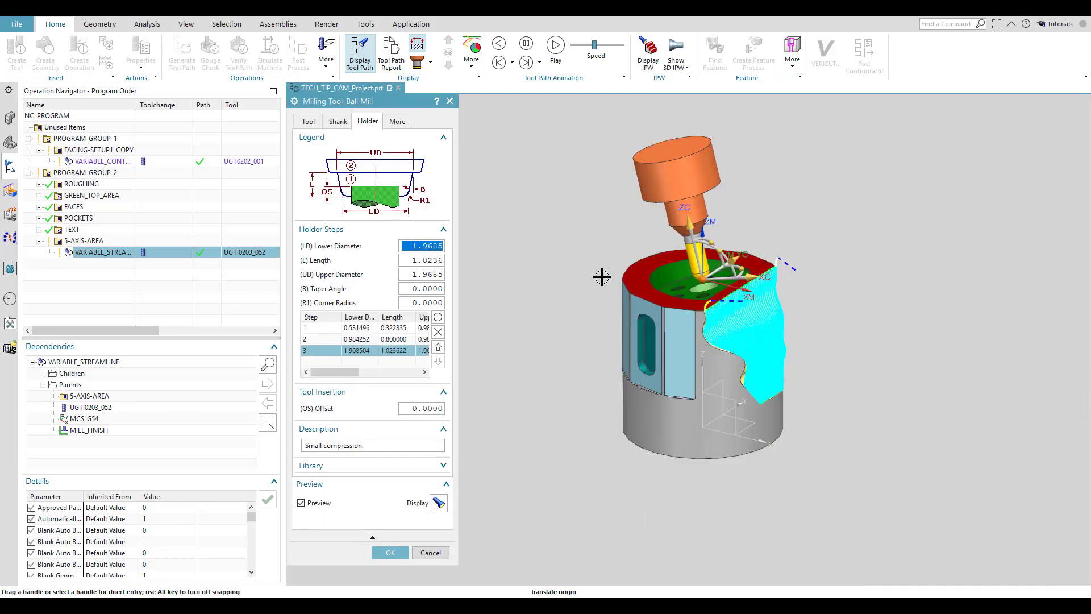
left_click(363, 339)
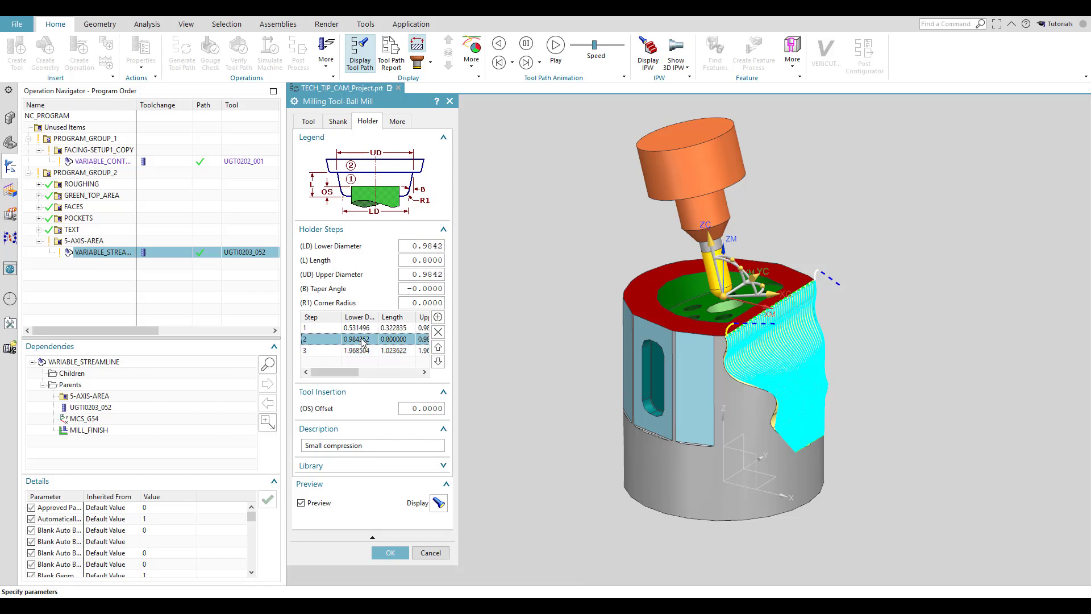
double_click(418, 261)
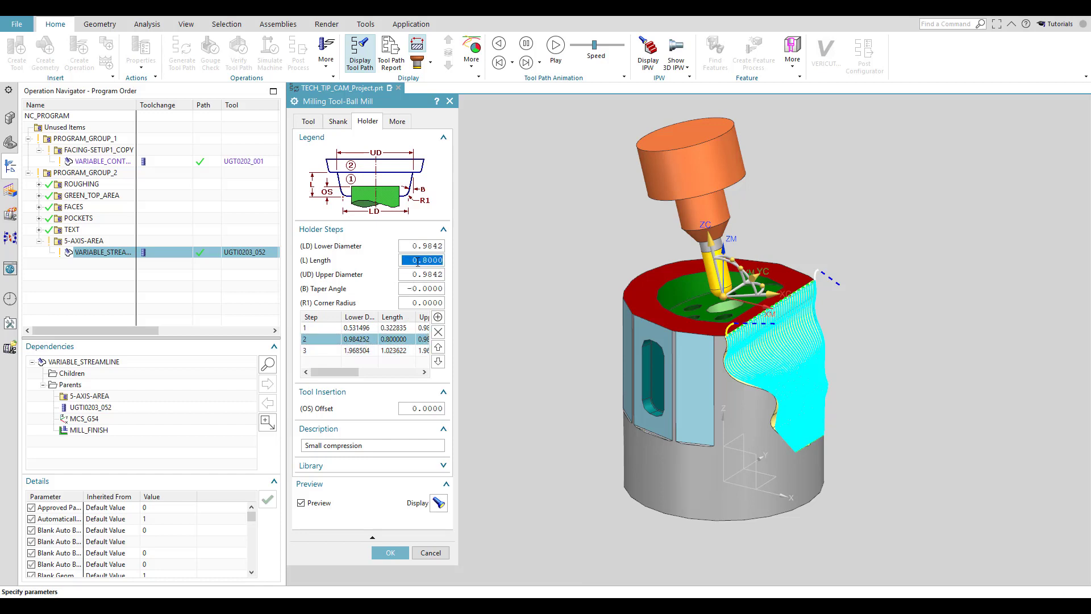
type("2.")
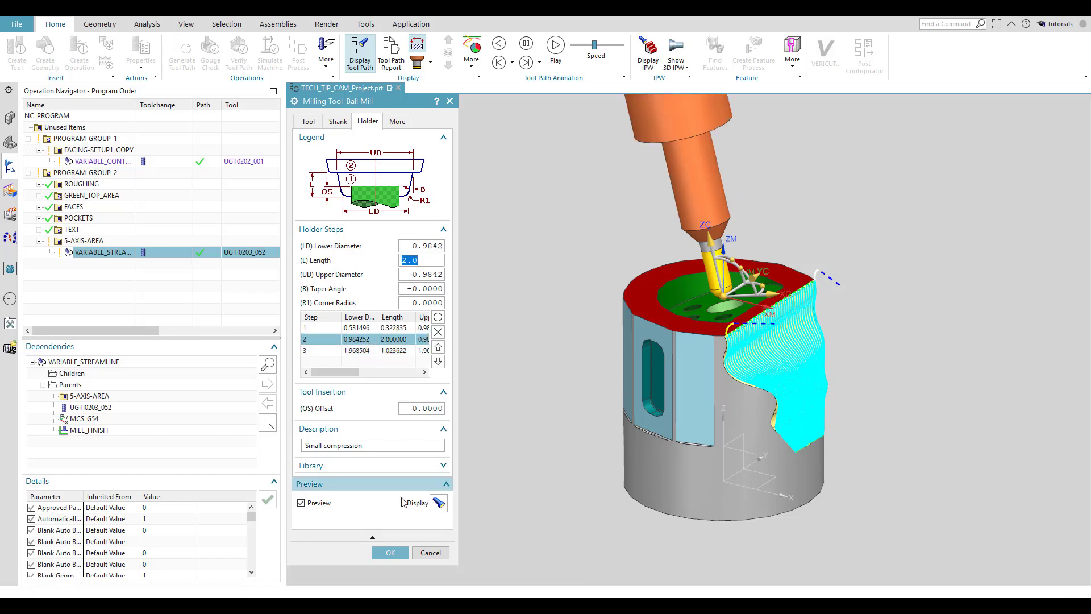
left_click(391, 553)
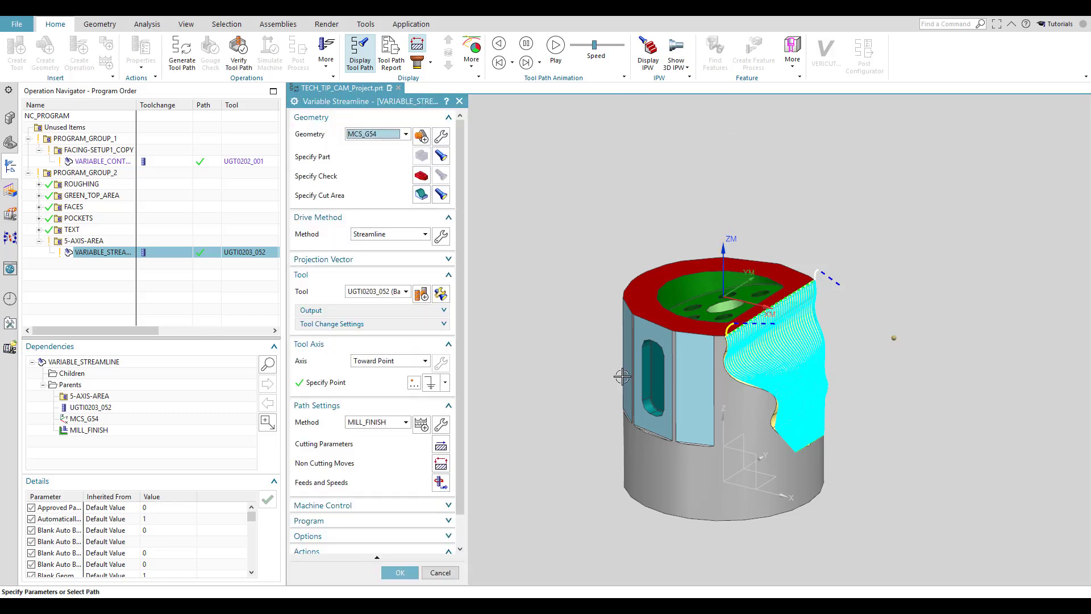
left_click(401, 571)
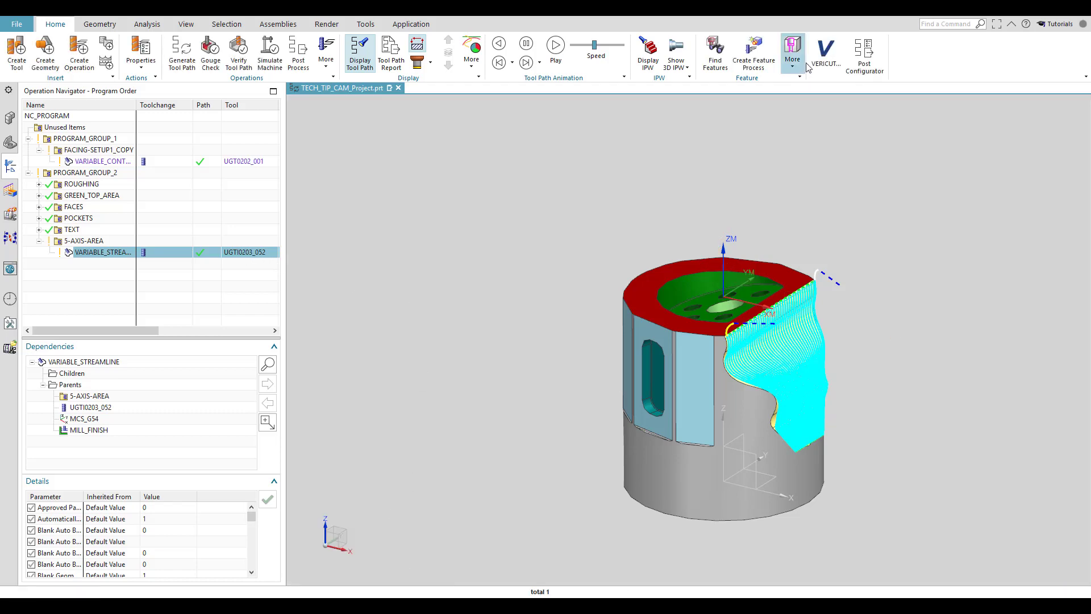
Step: Output TECH_TIP_CAM_Project to VERICUT and simulate the first setup on the Haas Mini Mill
left_click(825, 52)
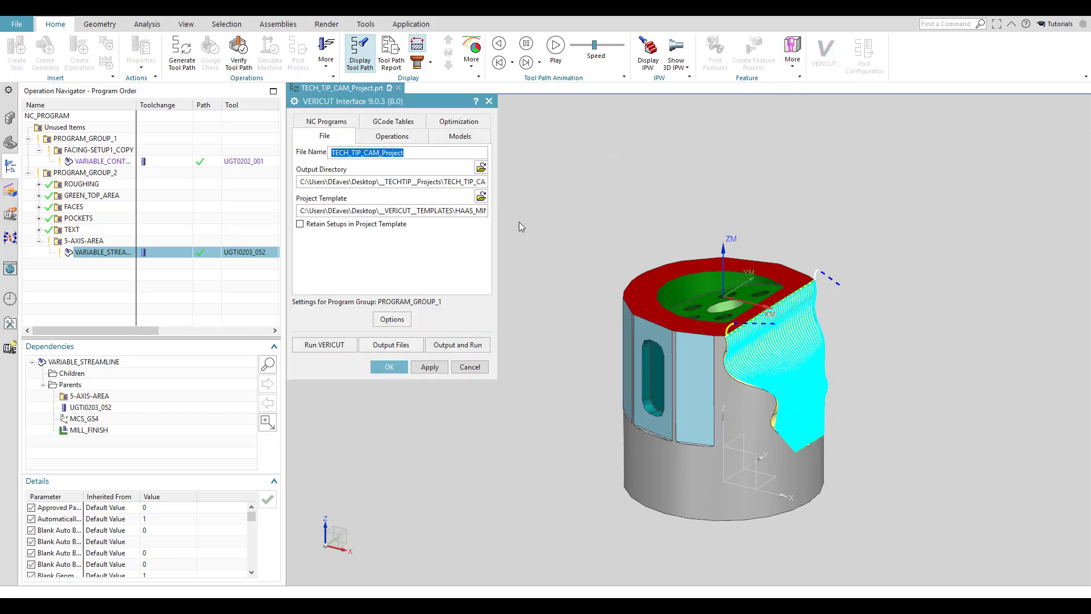
left_click(456, 344)
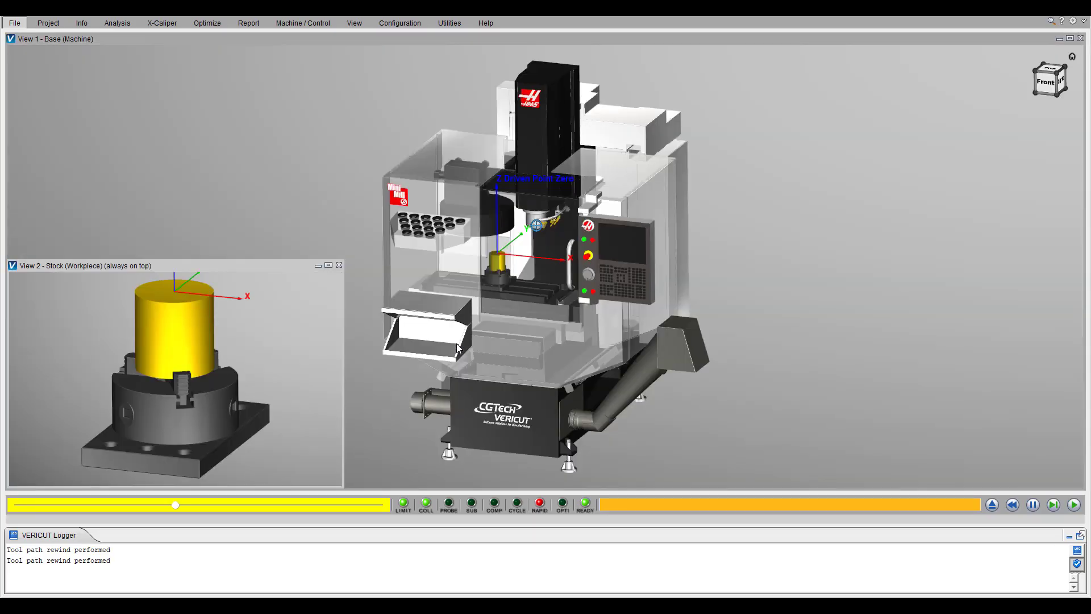
scroll(343, 240, "up", 3)
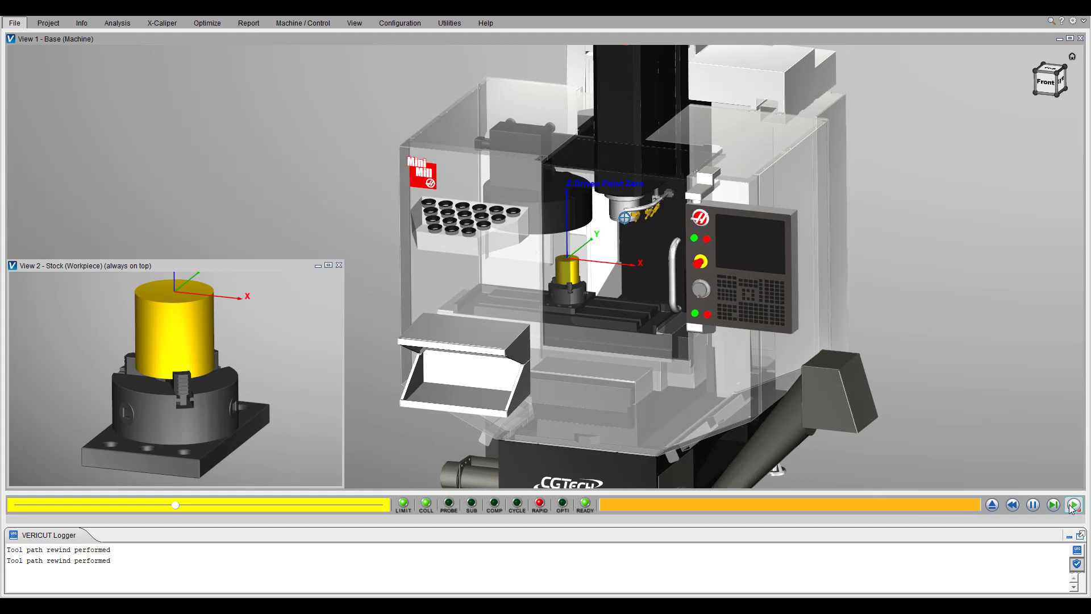
left_click(1072, 505)
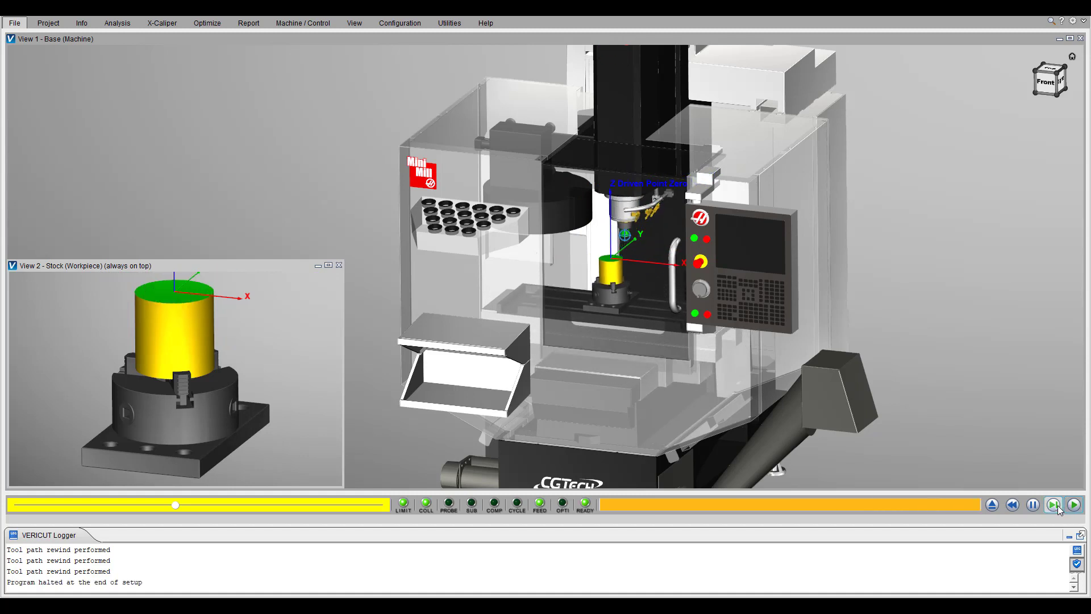
Step: Advance to the second setup on the DMU 50 and start its simulation
left_click(1057, 507)
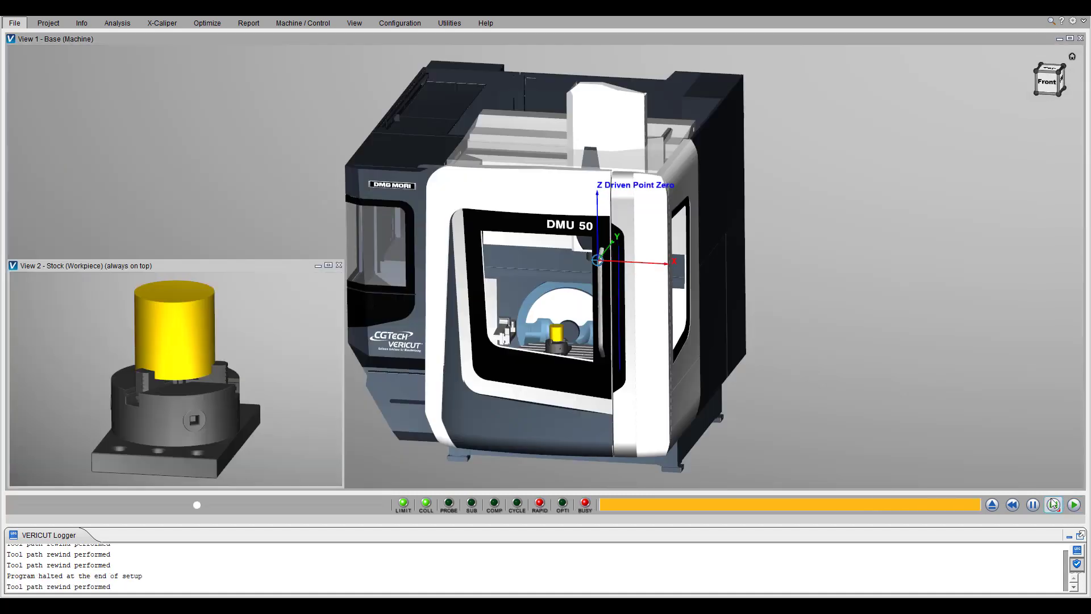
scroll(415, 234, "up", 3)
left_click(1074, 505)
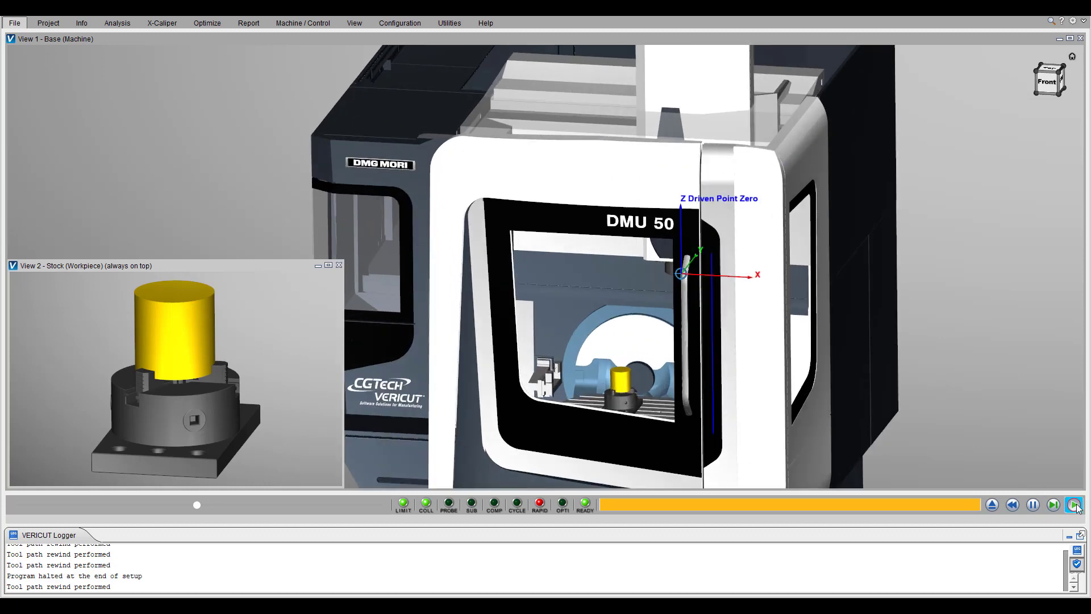
Step: Examine the DMU 50 simulation through VARIABLE_STREAMLINE, checking holder clearance in the machine view and the cut part in the workpiece view
scroll(733, 353, "down", 3)
scroll(628, 386, "up", 5)
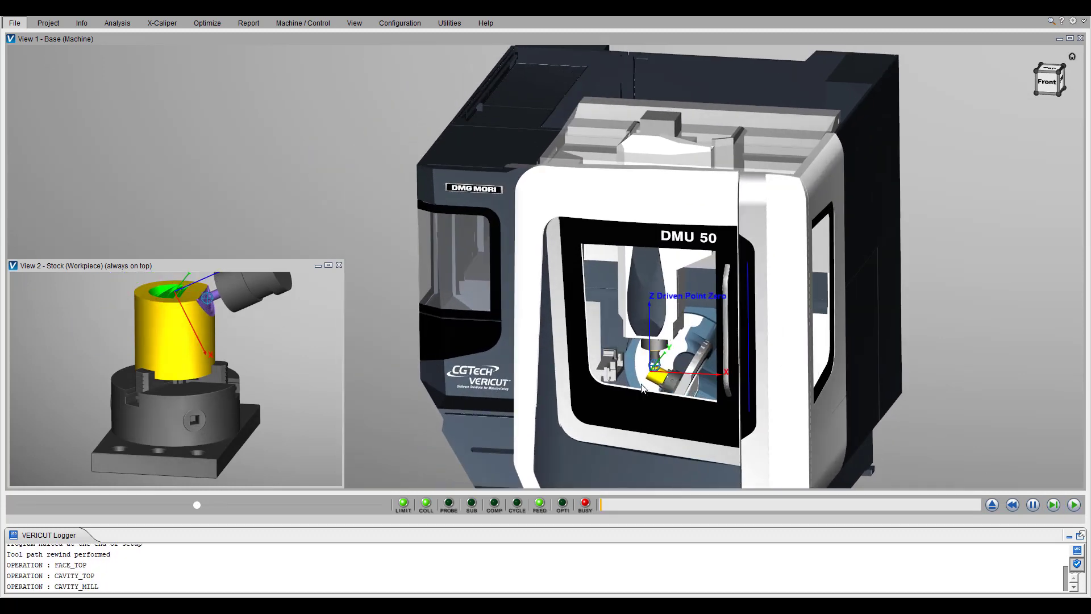
scroll(657, 374, "down", 3)
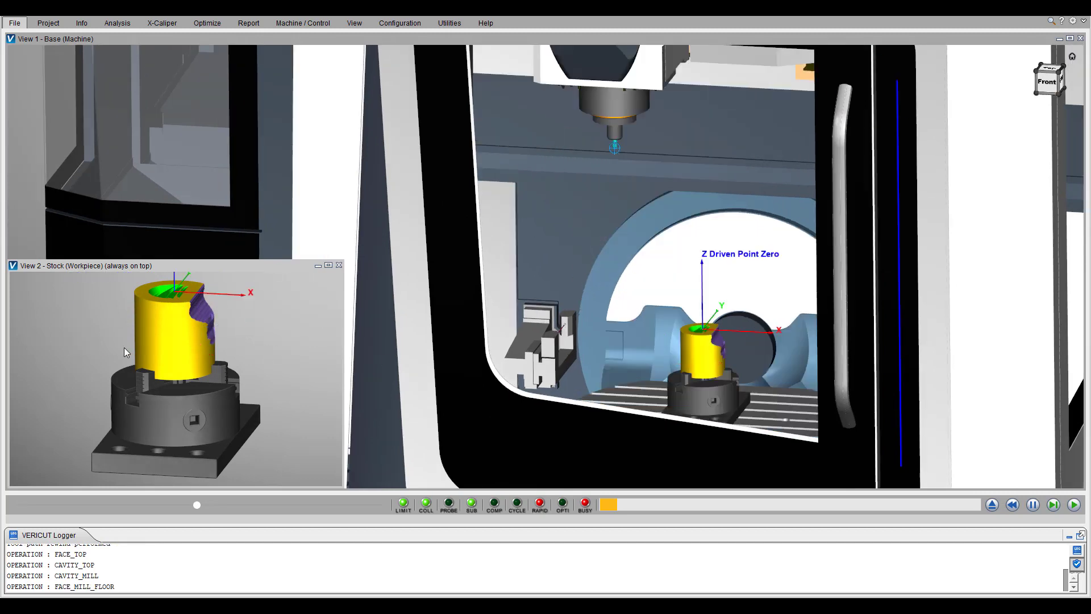
left_click_drag(172, 327, 200, 362)
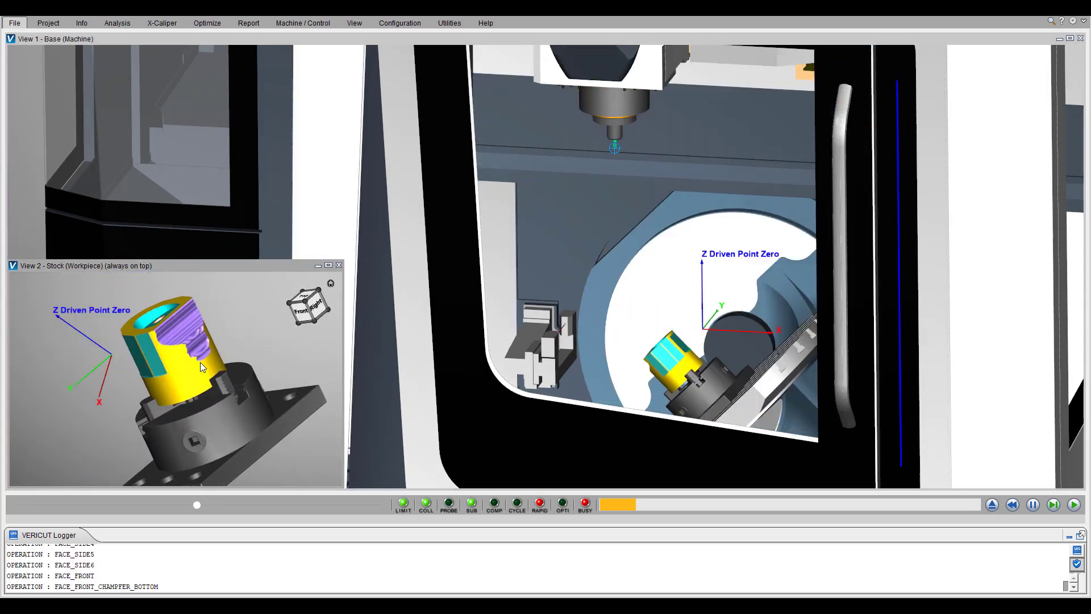
scroll(674, 373, "up", 2)
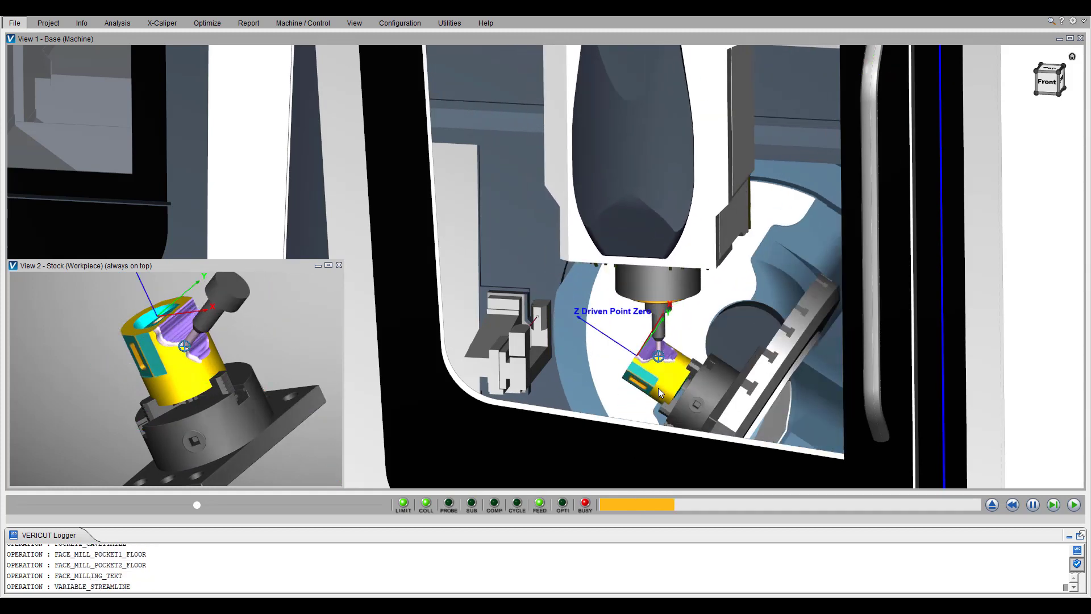
scroll(642, 362, "up", 1)
scroll(643, 364, "up", 1)
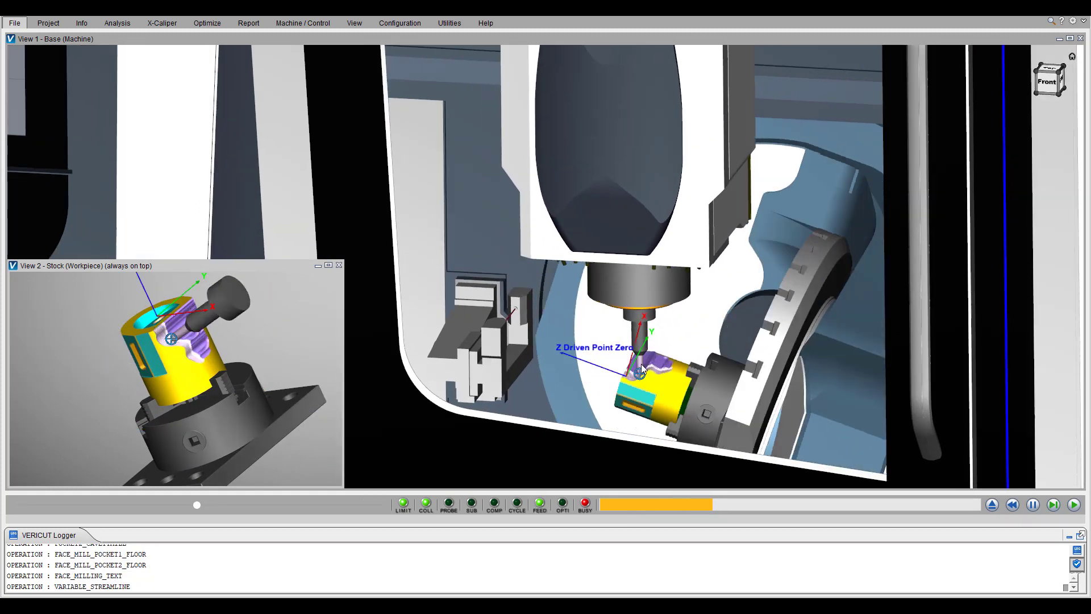
middle_click_drag(191, 378, 159, 393)
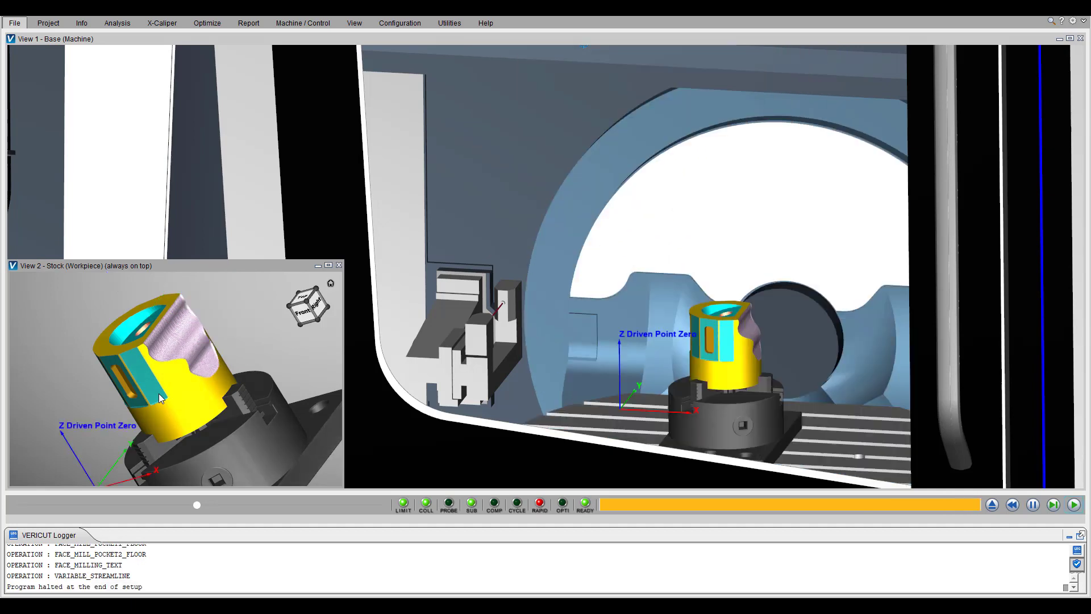
scroll(613, 346, "down", 5)
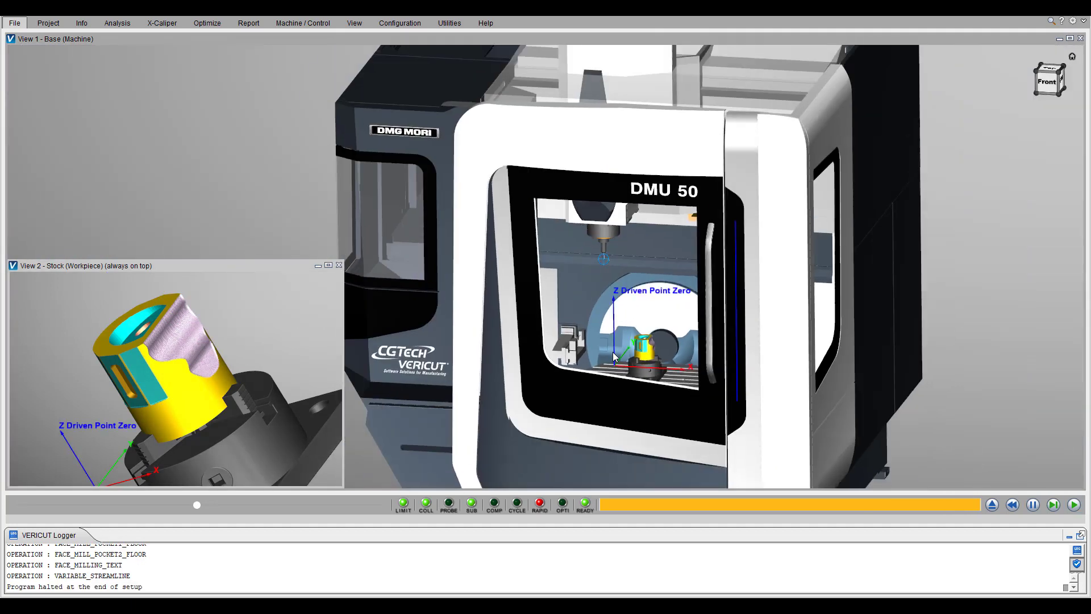